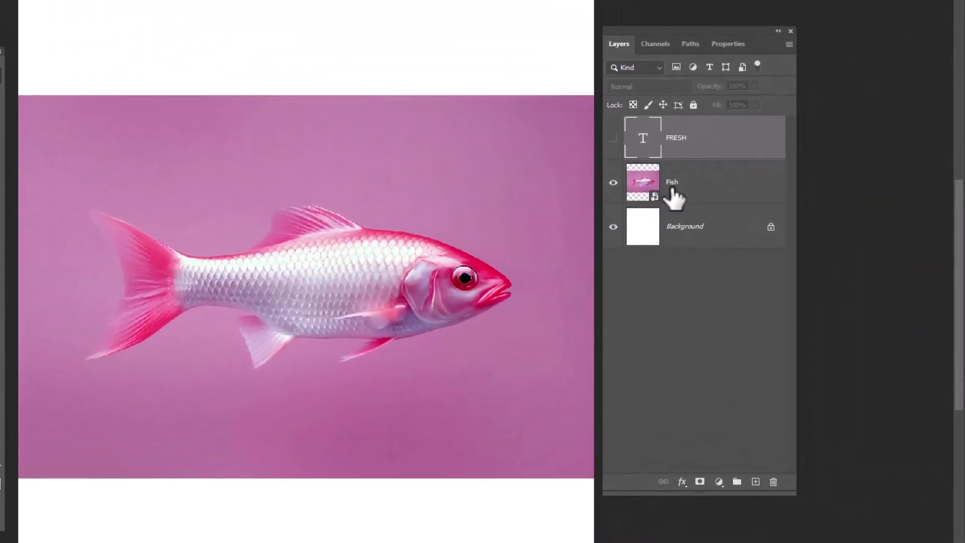
Duplicate the Fish layer and mask the copy to the fish using Select Subject
left_click(691, 198)
left_click_drag(761, 209, 756, 482)
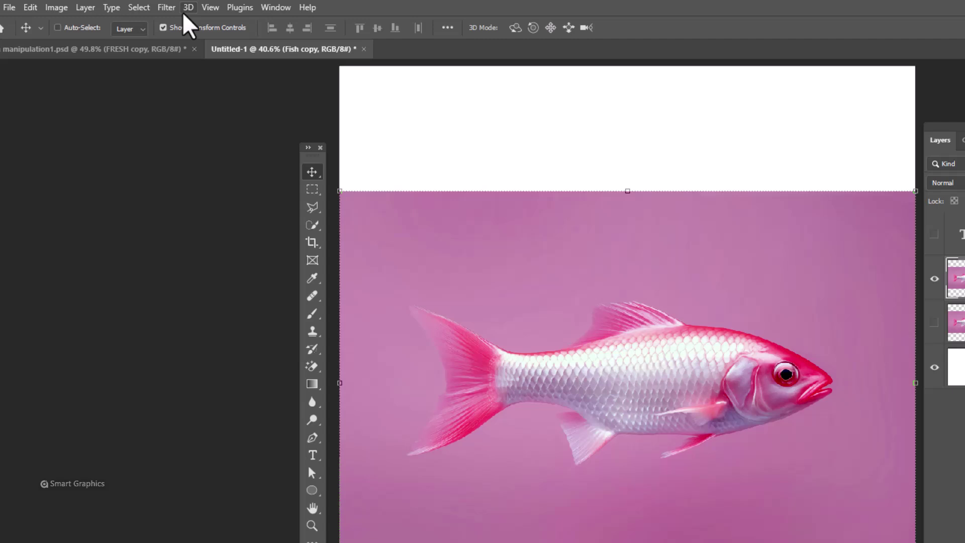
left_click(141, 9)
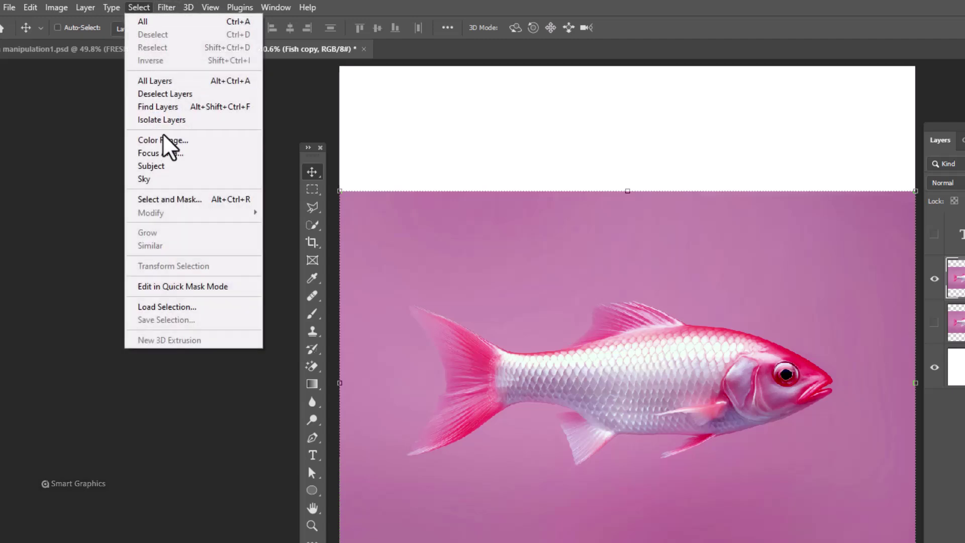
left_click(158, 164)
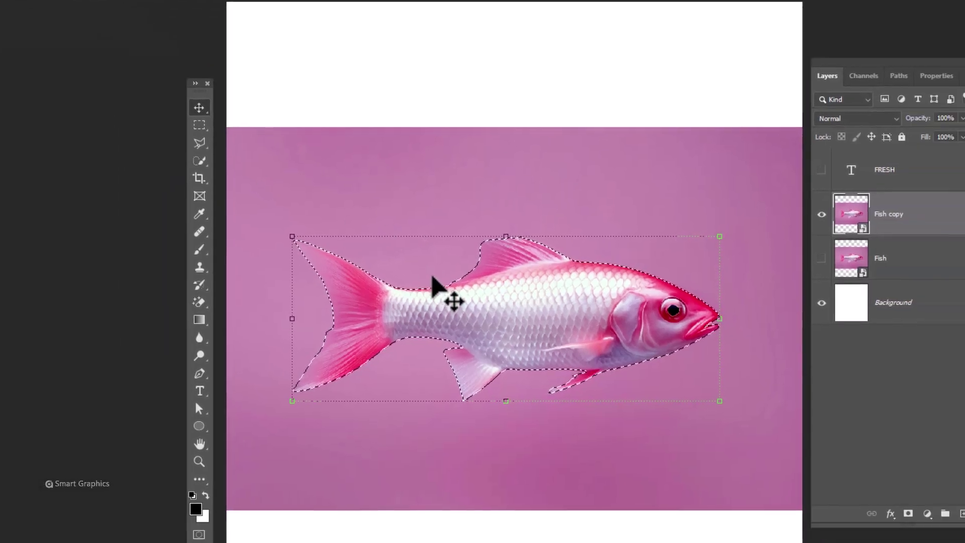
left_click(720, 406)
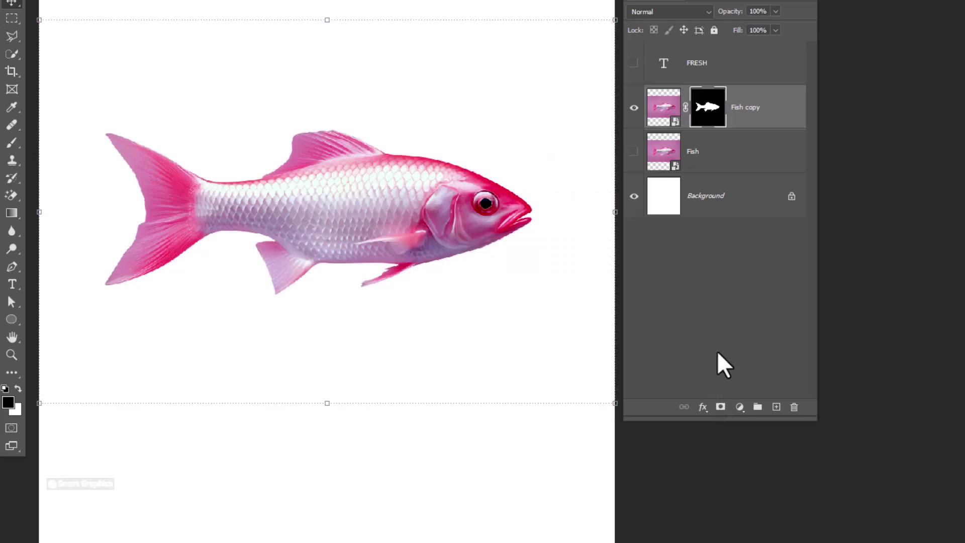
Convert Fish copy to a smart object and duplicate it
left_click(717, 190)
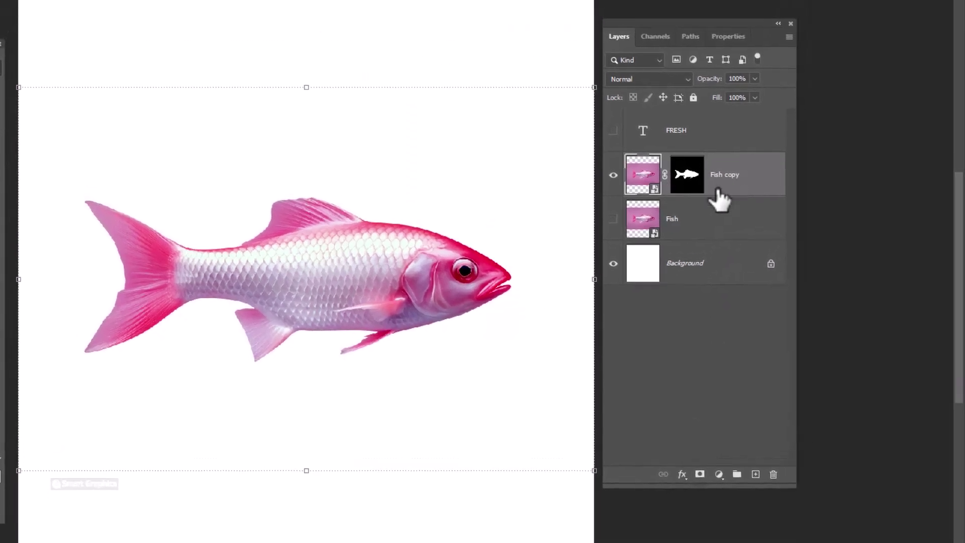
right_click(720, 198)
left_click(753, 216)
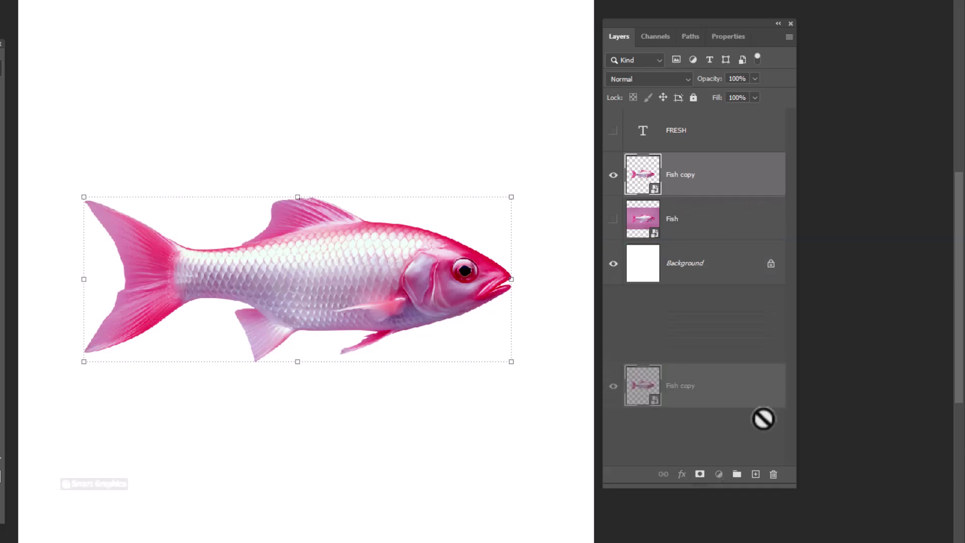
left_click_drag(763, 190, 756, 473)
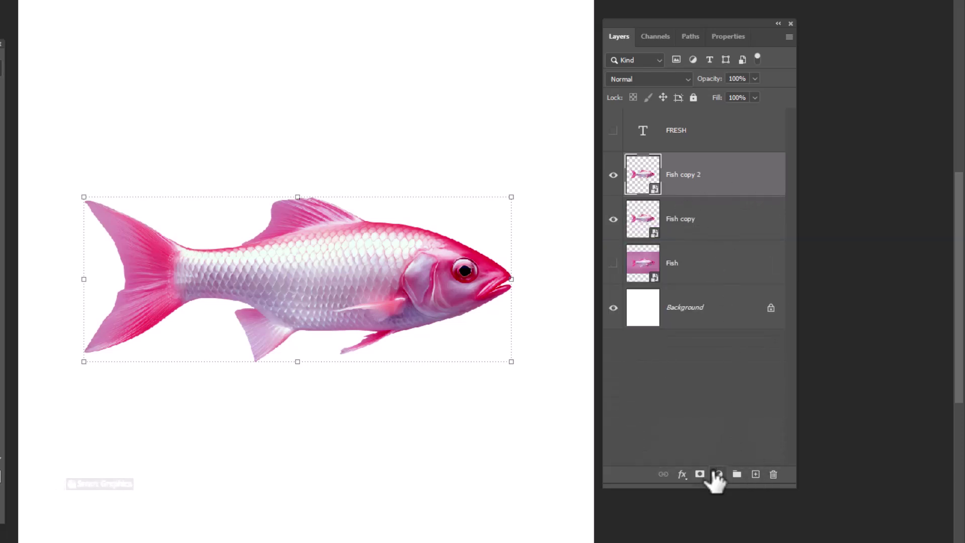
Add a Levels adjustment with black input 91 to darken the fish to deep red
left_click(717, 474)
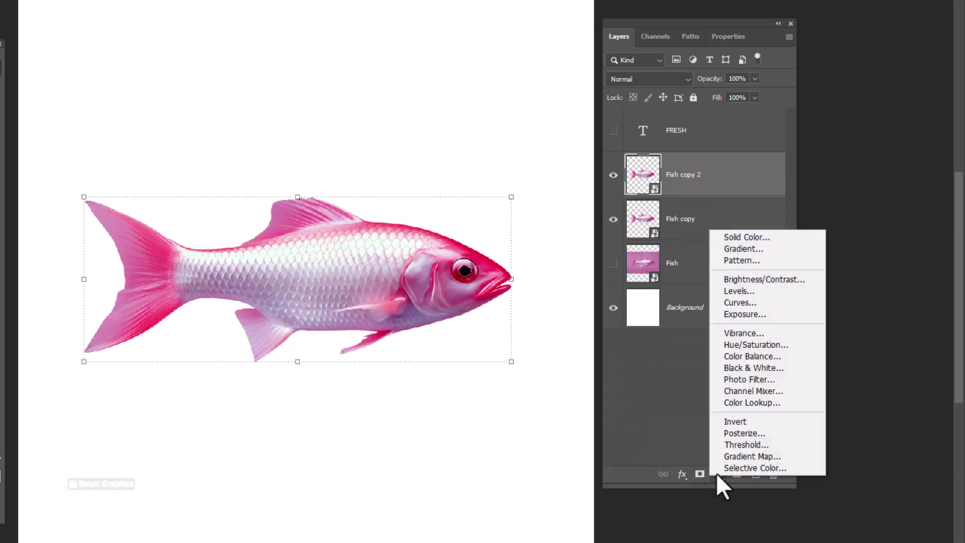
left_click(738, 292)
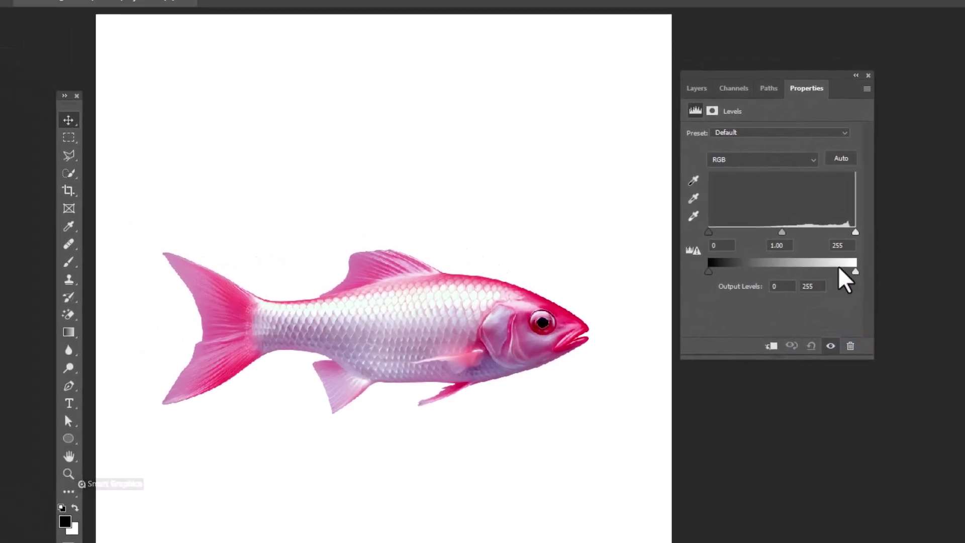
mouse_move(855, 232)
left_mouse_down()
mouse_move(840, 232)
mouse_move(877, 243)
left_mouse_up()
mouse_move(708, 233)
left_mouse_down()
mouse_move(747, 249)
mouse_move(820, 232)
left_mouse_up()
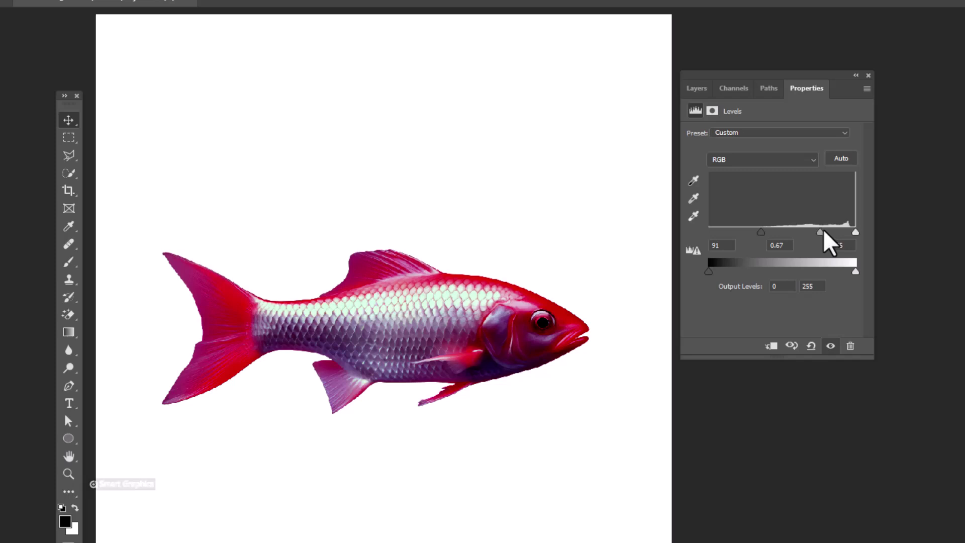
left_click(695, 88)
Invert the Levels mask and set up a large white Brush
key("ctrl+i")
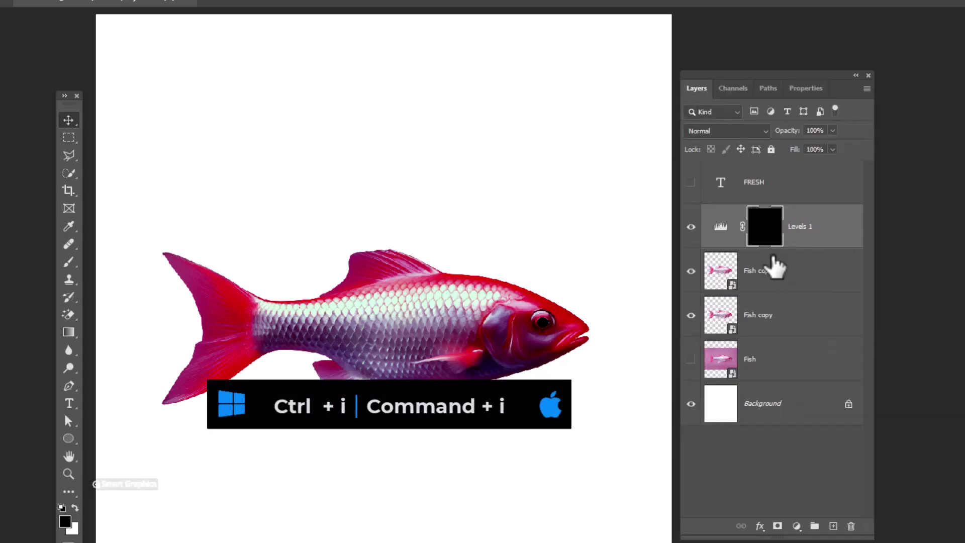
right_click(116, 220)
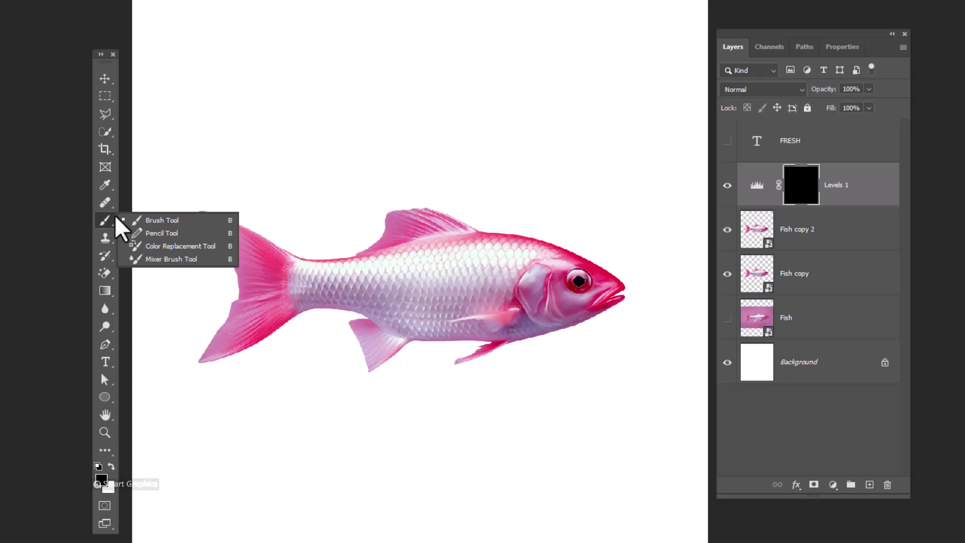
left_click(117, 221)
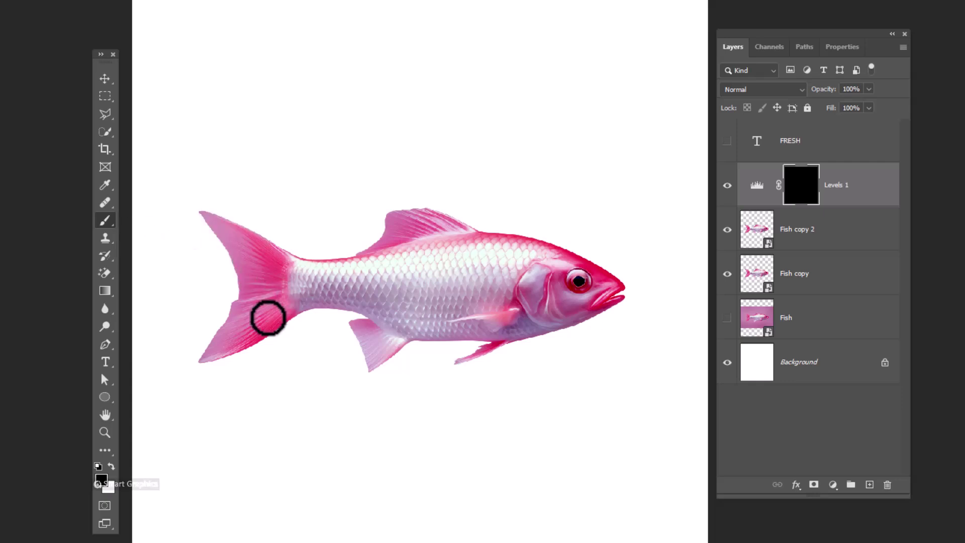
key("x")
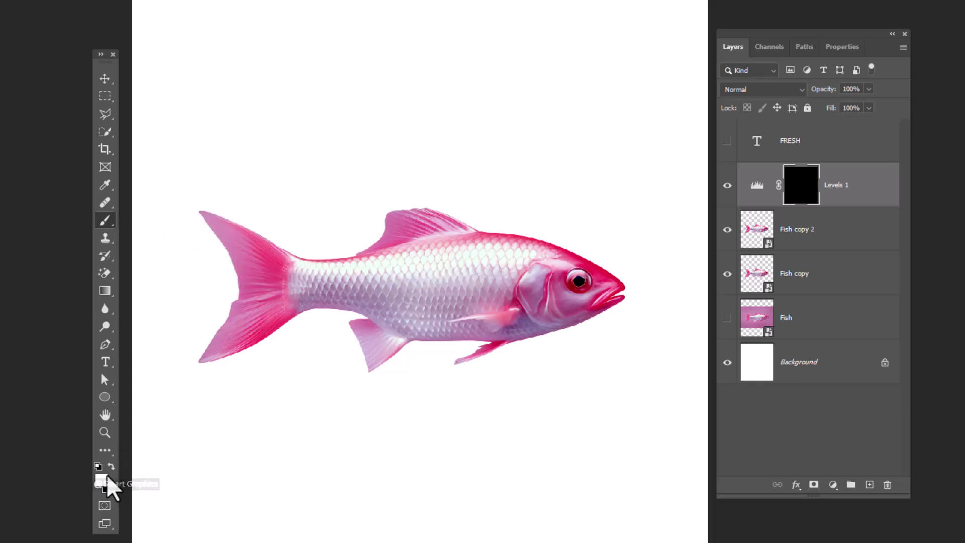
right_click(399, 263)
double_click(462, 419)
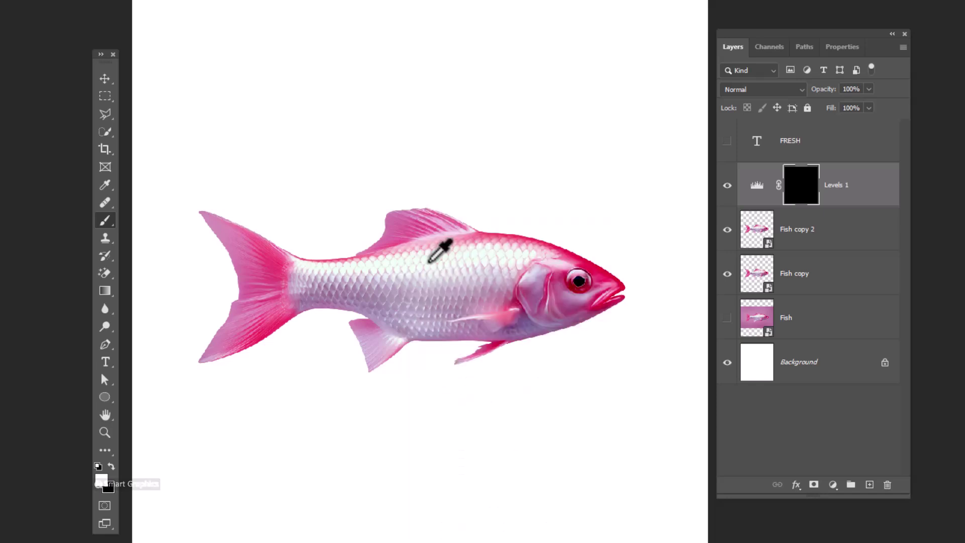
mouse_move(448, 279)
left_mouse_down()
mouse_move(508, 287)
mouse_move(302, 281)
left_mouse_up()
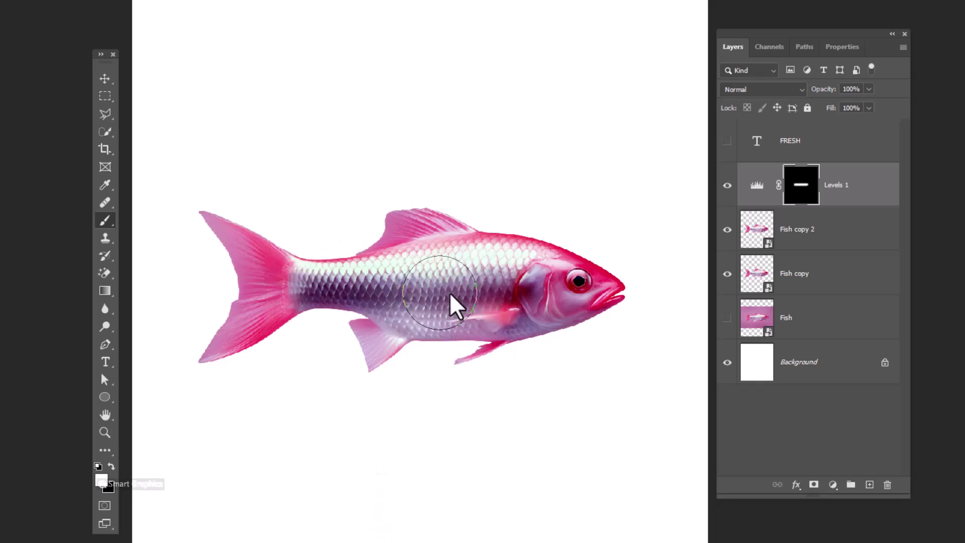
Paint the darkening over the fish's middle body at 80% and clip it to Fish copy 2
mouse_move(450, 297)
left_mouse_down()
mouse_move(500, 280)
mouse_move(345, 280)
mouse_move(403, 289)
mouse_move(506, 281)
left_mouse_up()
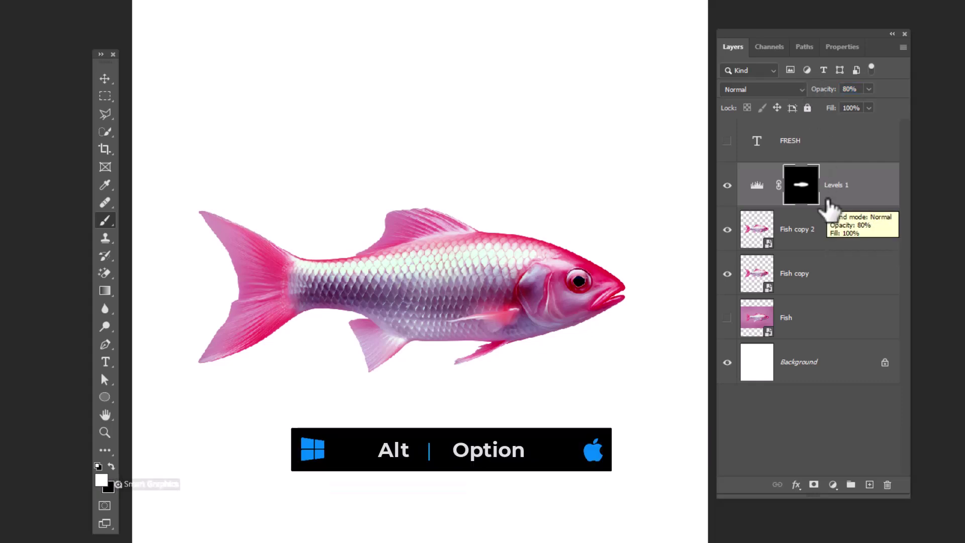
left_click_drag(828, 202, 843, 199)
left_click(839, 200, "alt")
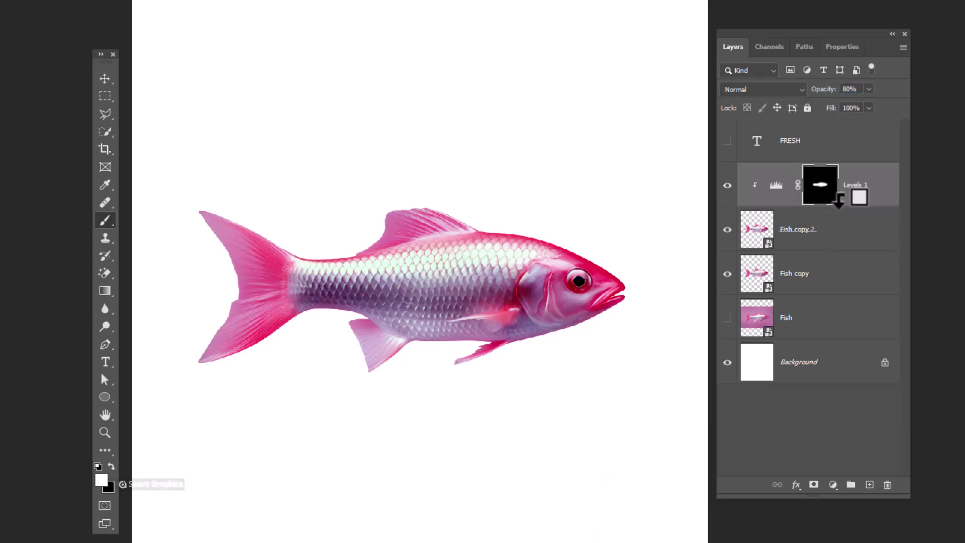
Show the FRESH layer and set it in heavy condensed black type at 108 pt
left_click(789, 144)
left_click(726, 140)
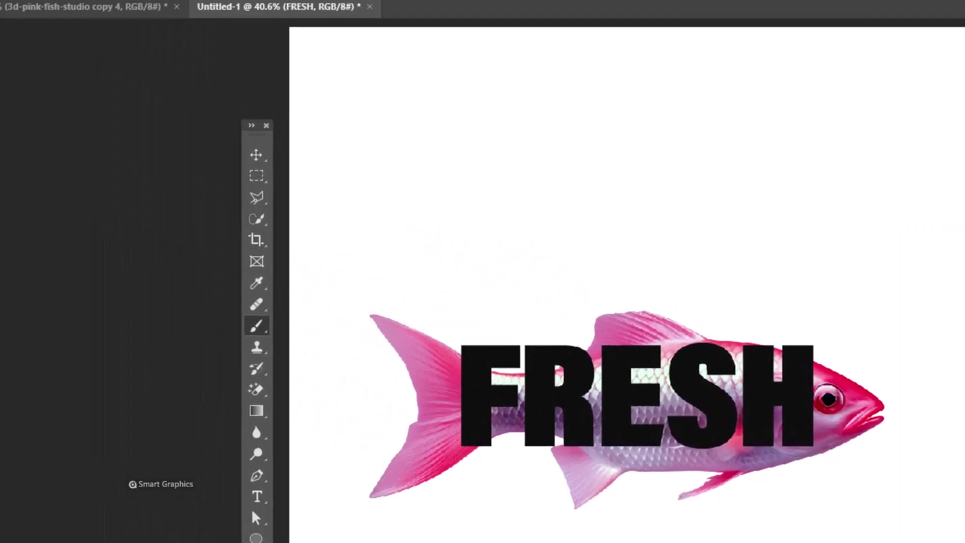
key("t")
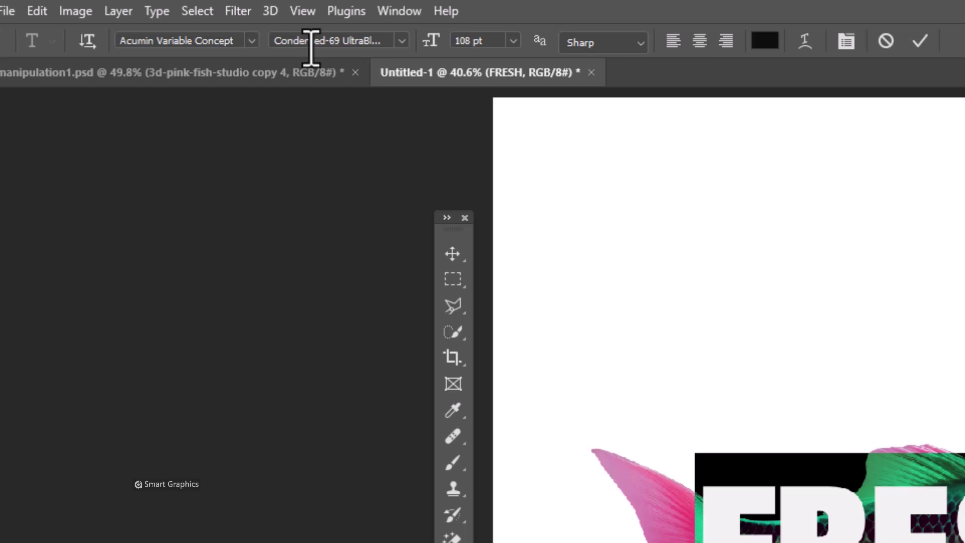
double_click(183, 42)
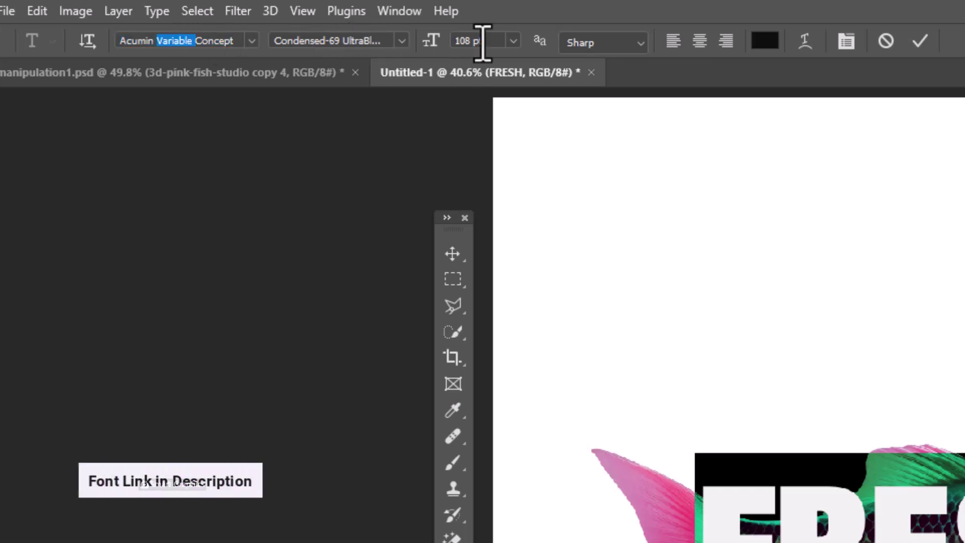
left_click(920, 42)
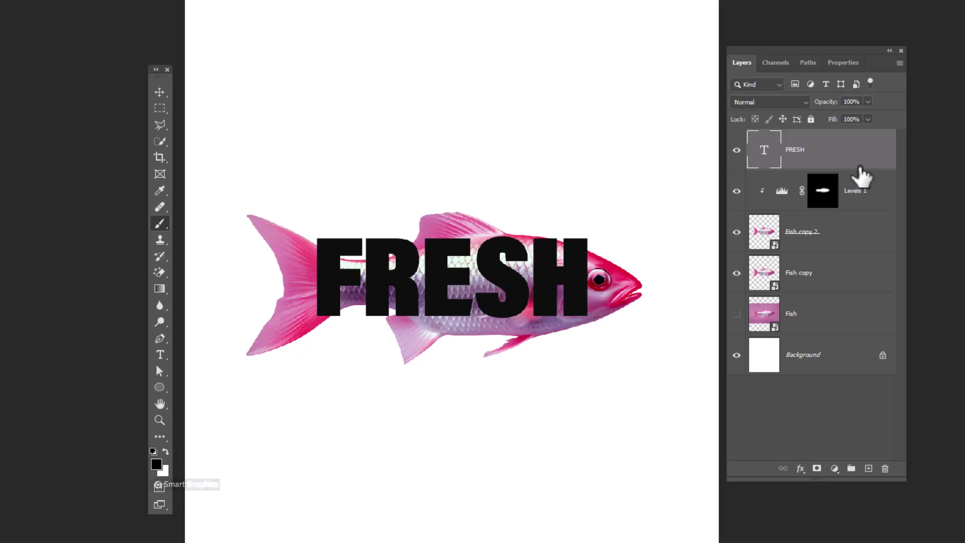
Convert the FRESH text to a smart object and enter Warp mode
right_click(844, 174)
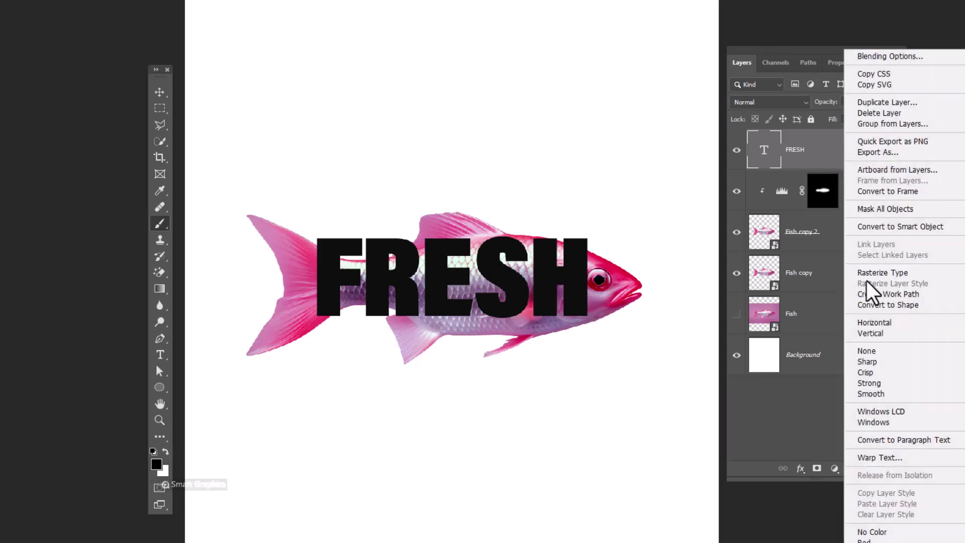
left_click(867, 227)
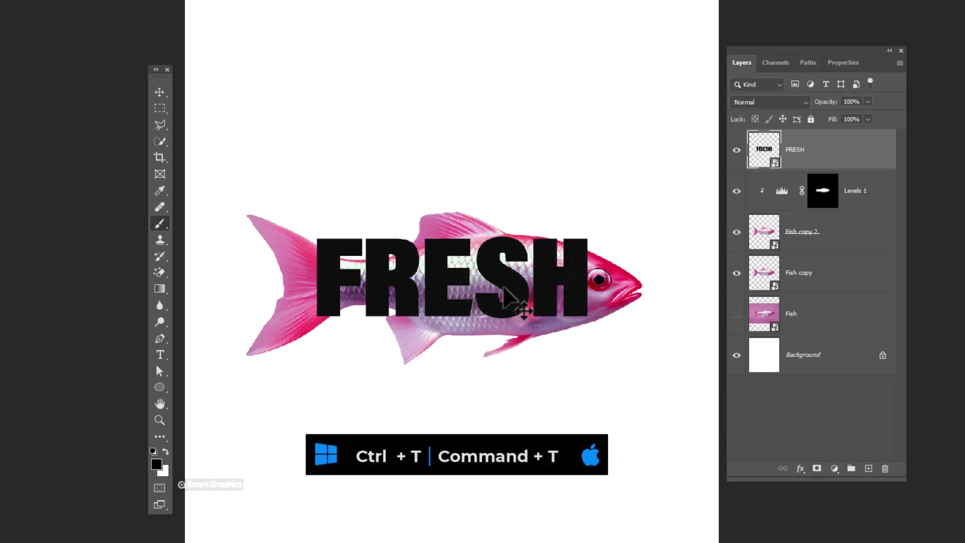
key("ctrl+t")
right_click(518, 283)
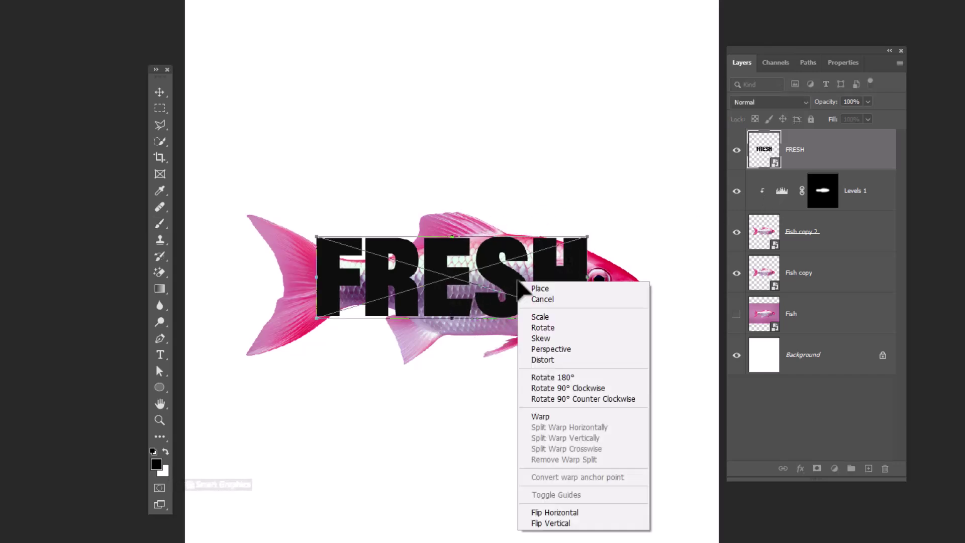
left_click(540, 417)
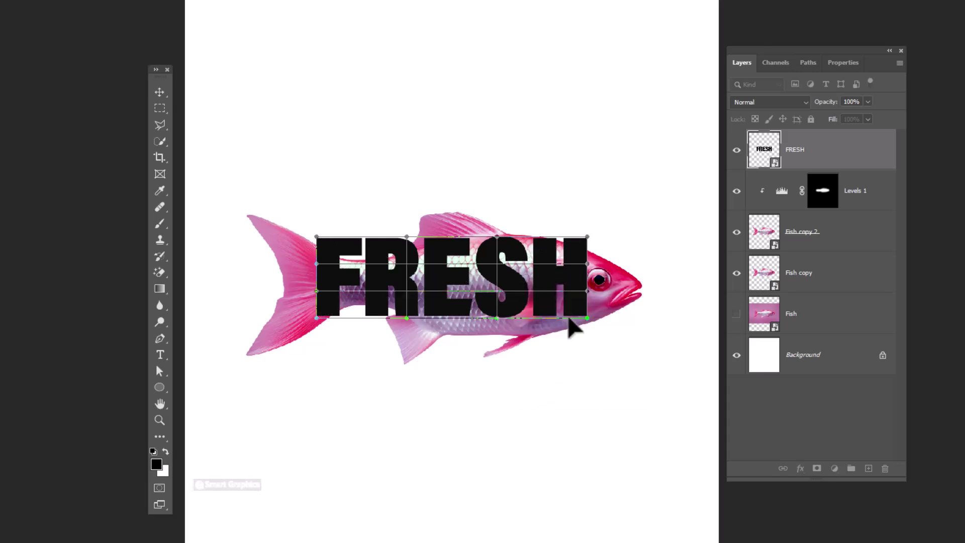
Warp FRESH to follow the fish's curved body, narrowing toward the tail, and commit
left_click_drag(319, 327, 332, 313)
left_click_drag(587, 238, 592, 215)
left_click_drag(513, 320, 468, 376)
left_click_drag(531, 298, 556, 291)
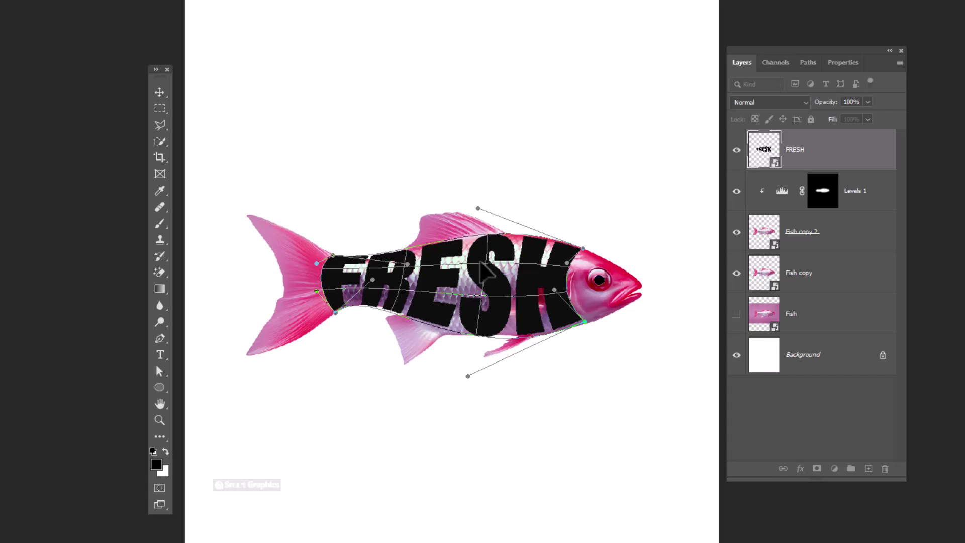
mouse_move(486, 267)
left_mouse_down()
mouse_move(465, 201)
mouse_move(468, 216)
left_mouse_up()
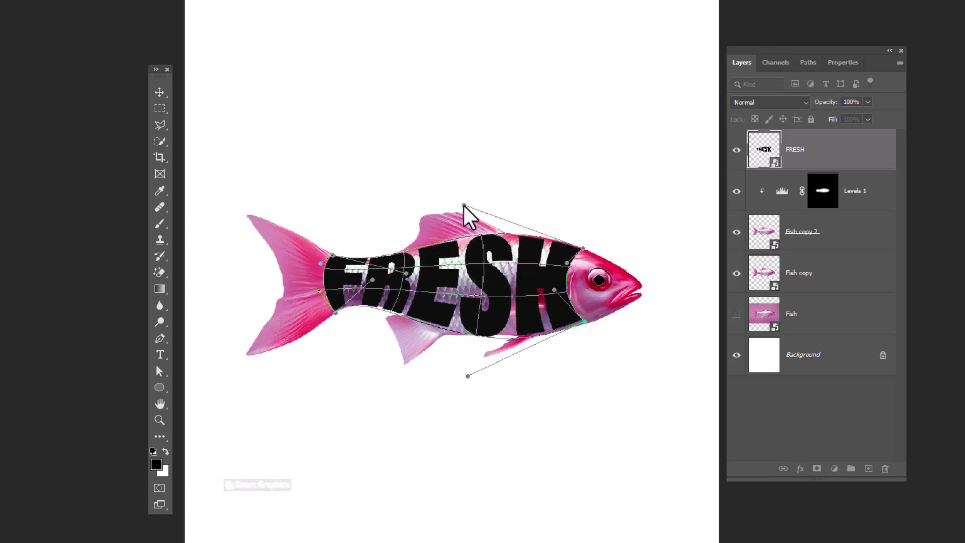
left_click(484, 26)
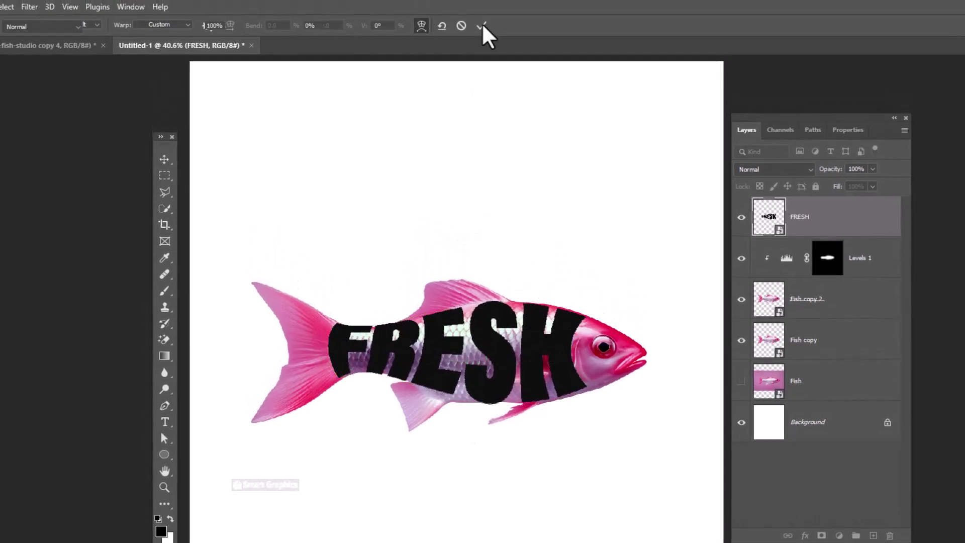
key("b")
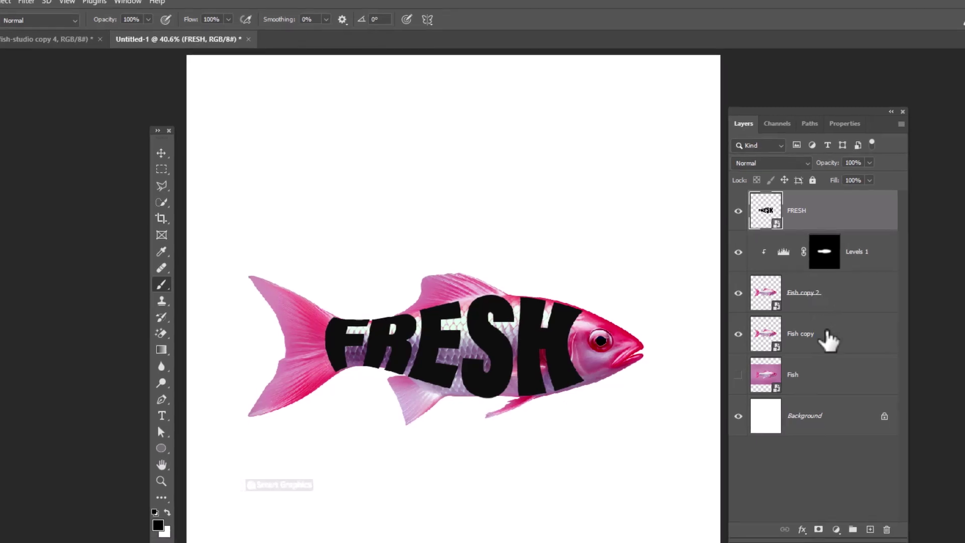
Duplicate Fish copy above FRESH, load its fish outline as a selection, and hide it
left_click_drag(822, 332, 845, 478)
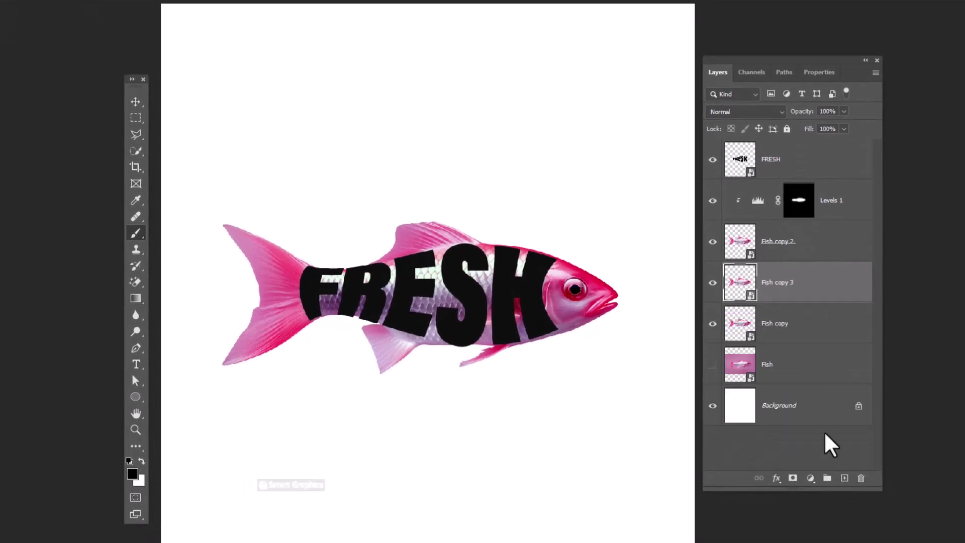
left_click_drag(803, 293, 794, 147)
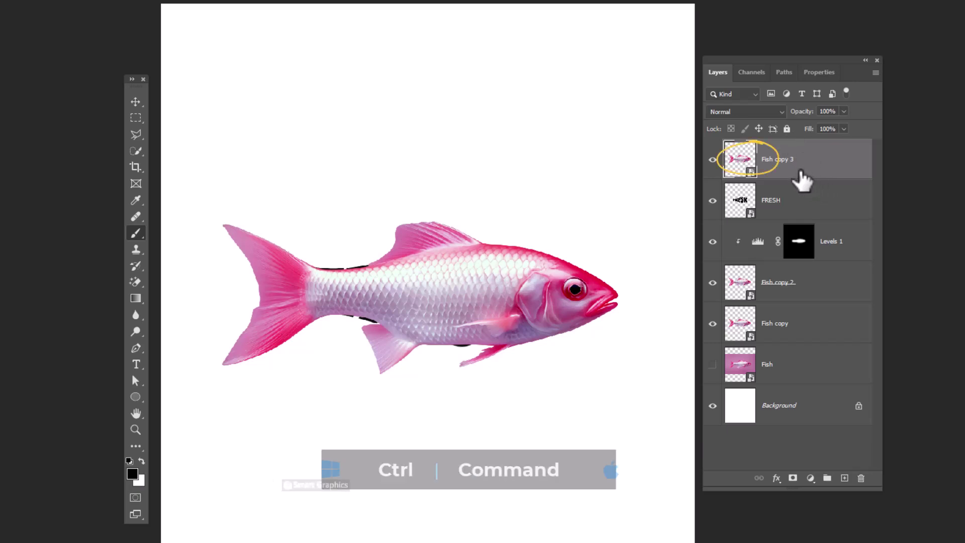
left_click(742, 162, "ctrl")
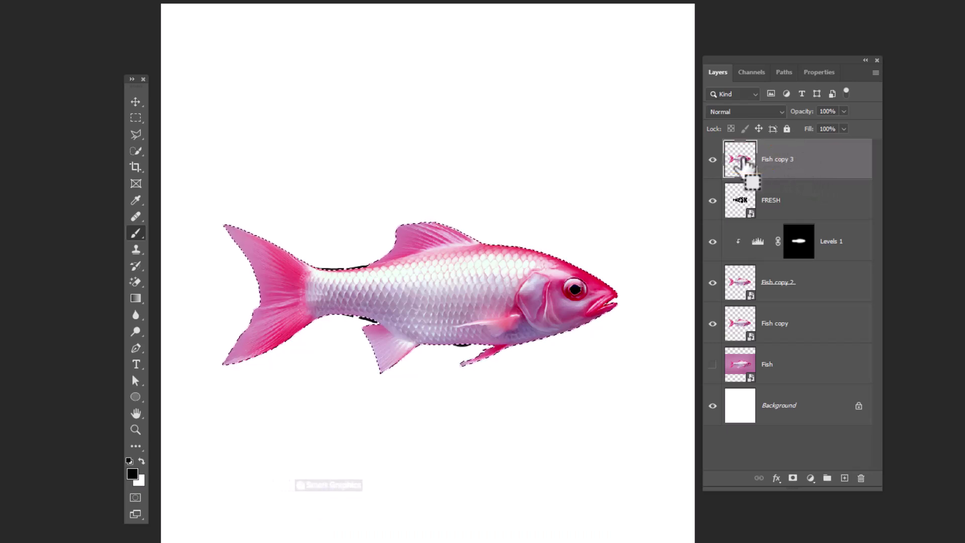
left_click(712, 160)
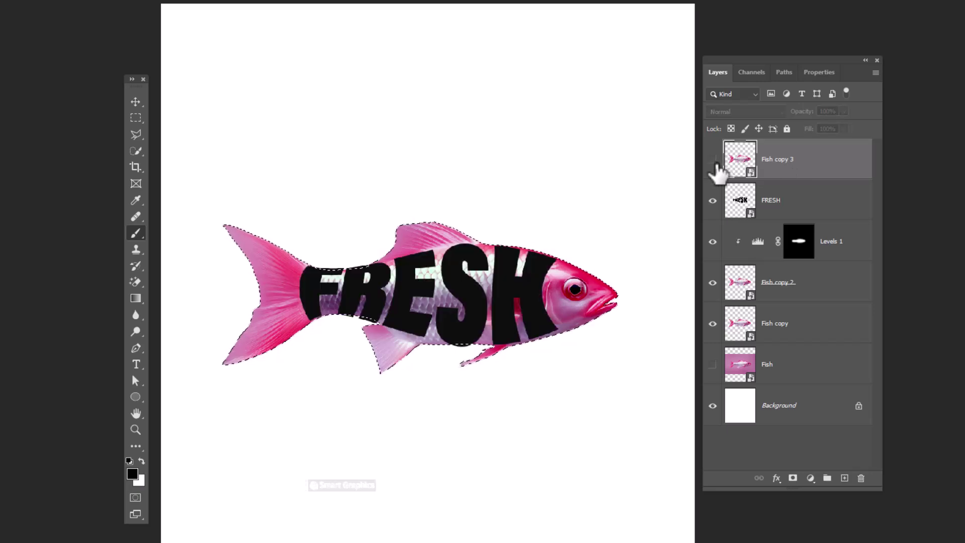
left_click(778, 211)
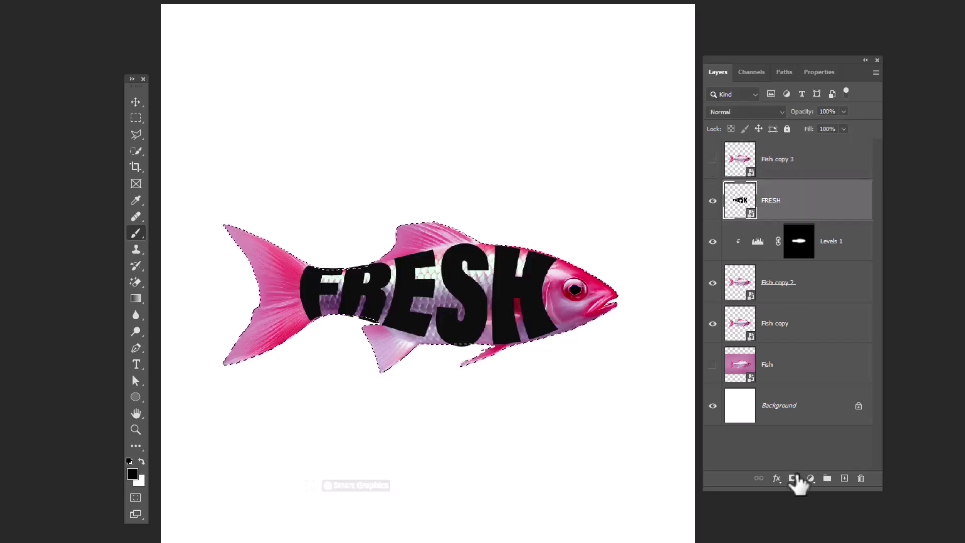
Mask FRESH to the fish shape and clip the visible Fish copy 3 onto it
left_click(793, 478)
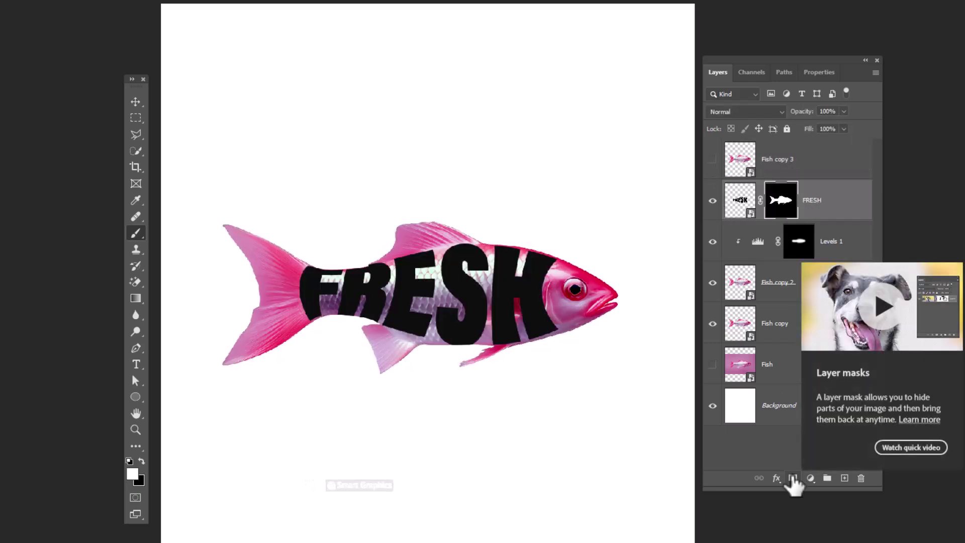
left_click(802, 170)
left_click(712, 159)
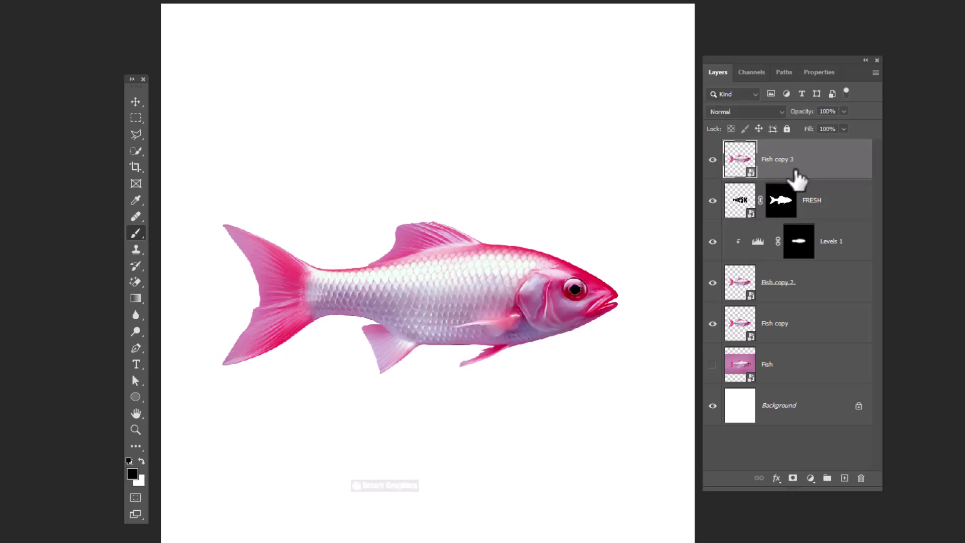
right_click(797, 179)
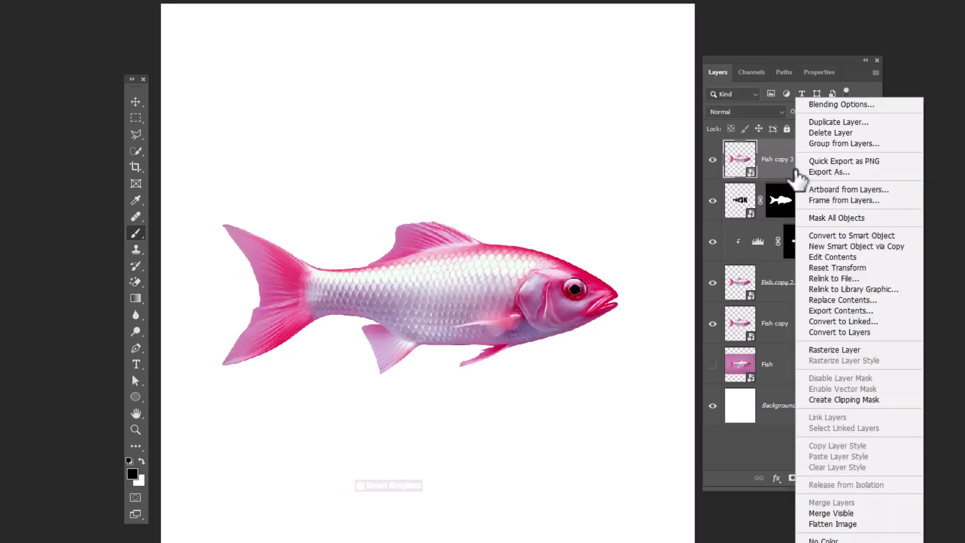
left_click(828, 399)
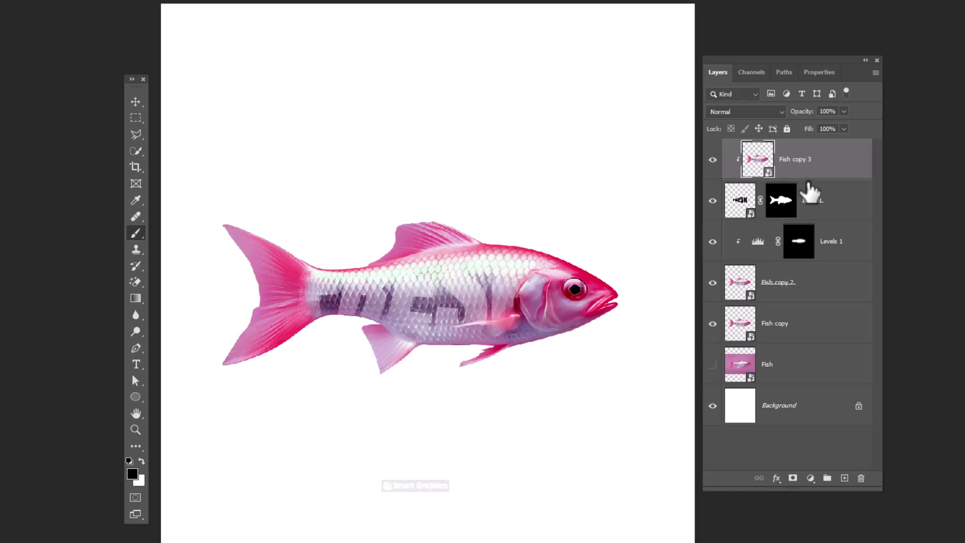
left_click(839, 215)
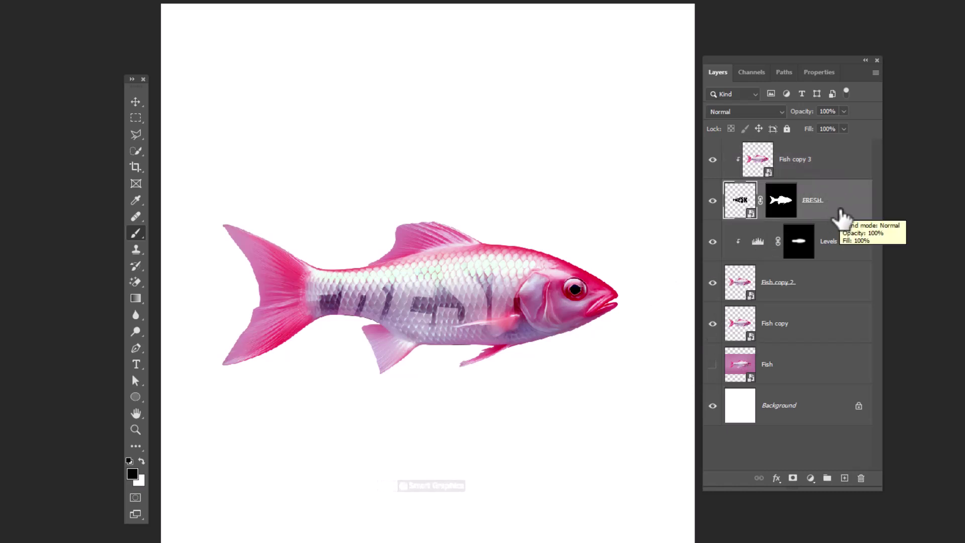
Add Bevel & Emboss to FRESH with pink shadow and highlight colours
right_click(840, 215)
left_click(866, 103)
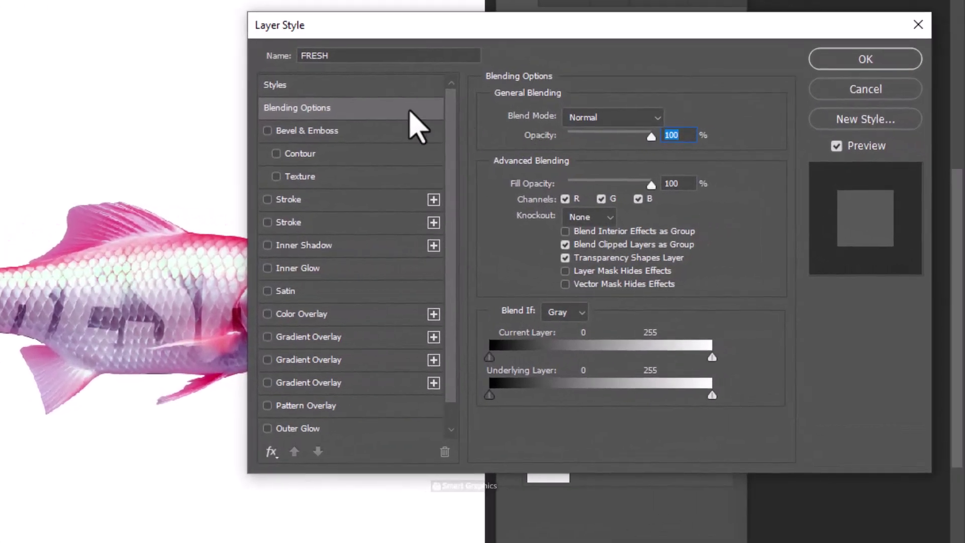
left_click(315, 133)
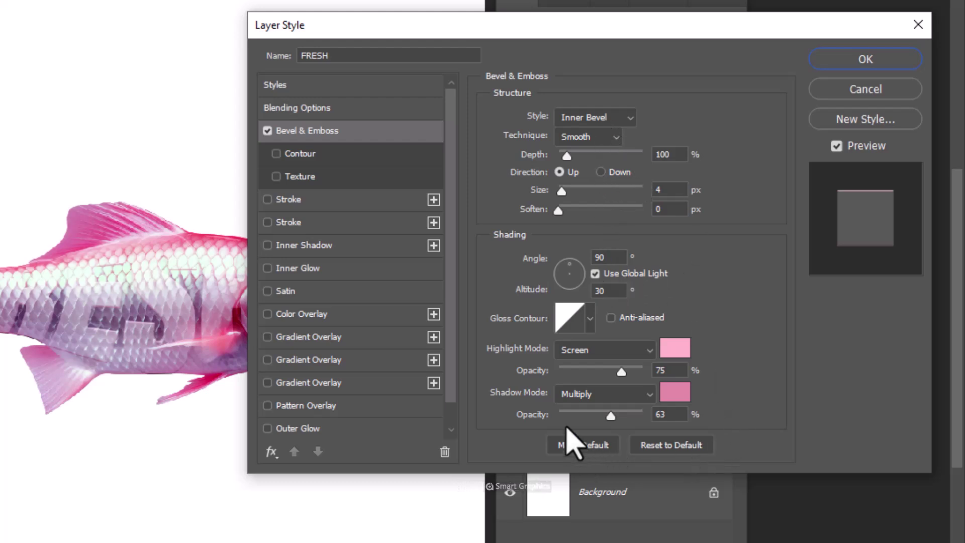
left_click(675, 392)
left_click_drag(657, 394, 545, 113)
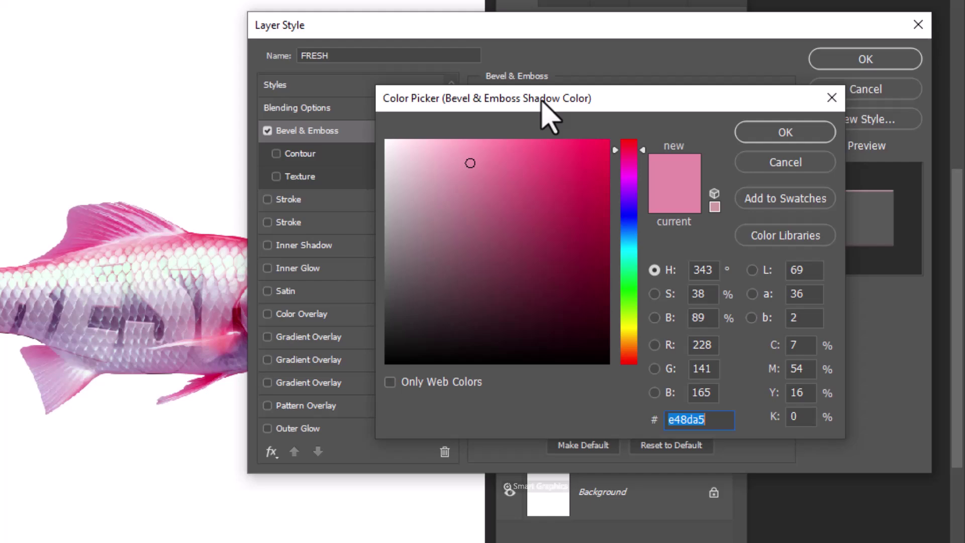
left_click(785, 129)
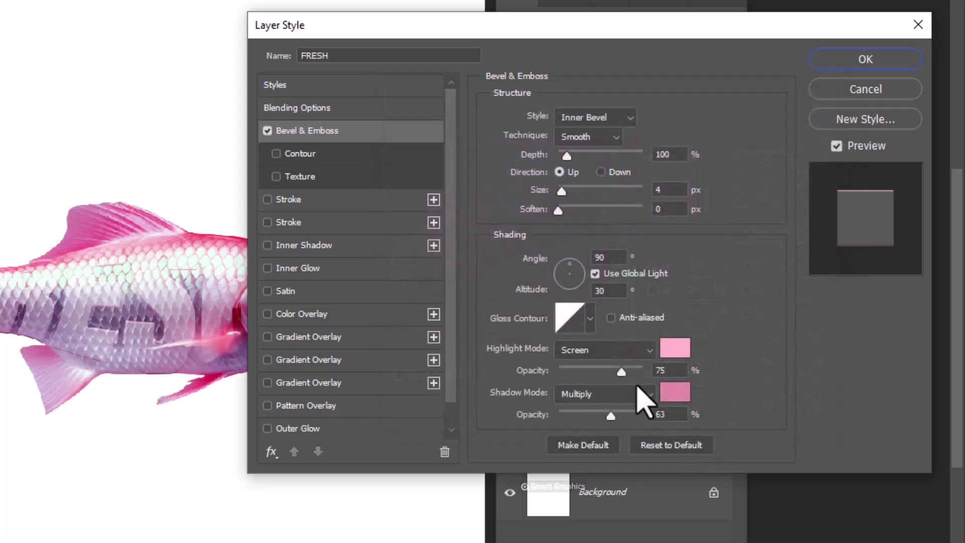
left_click(676, 352)
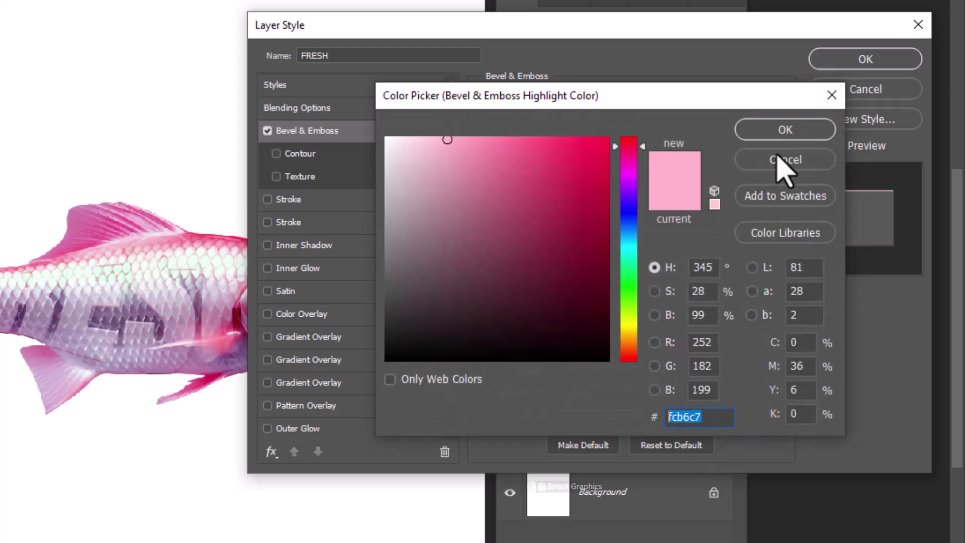
left_click(782, 132)
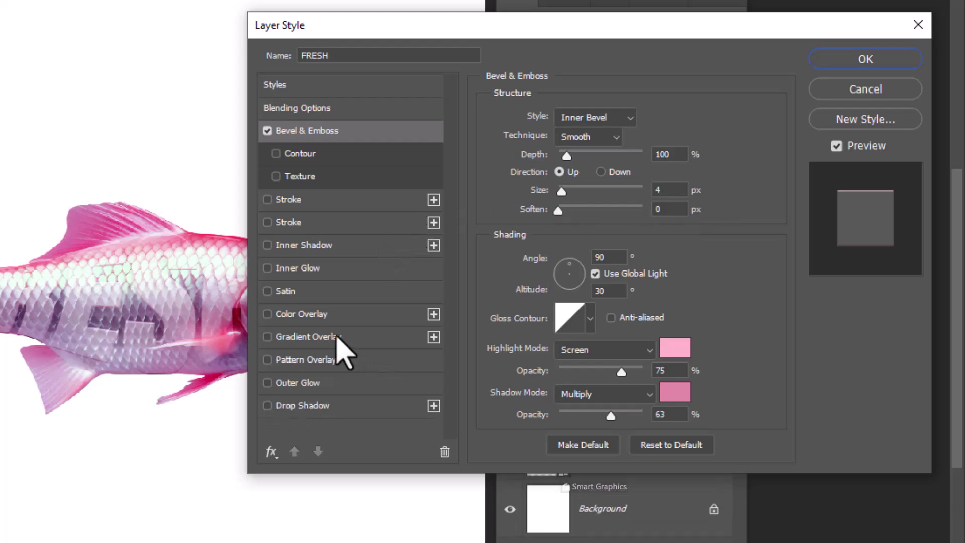
Enable a Screen Gradient Overlay at 77% on FRESH, leaving the gradient unchanged
left_click(339, 336)
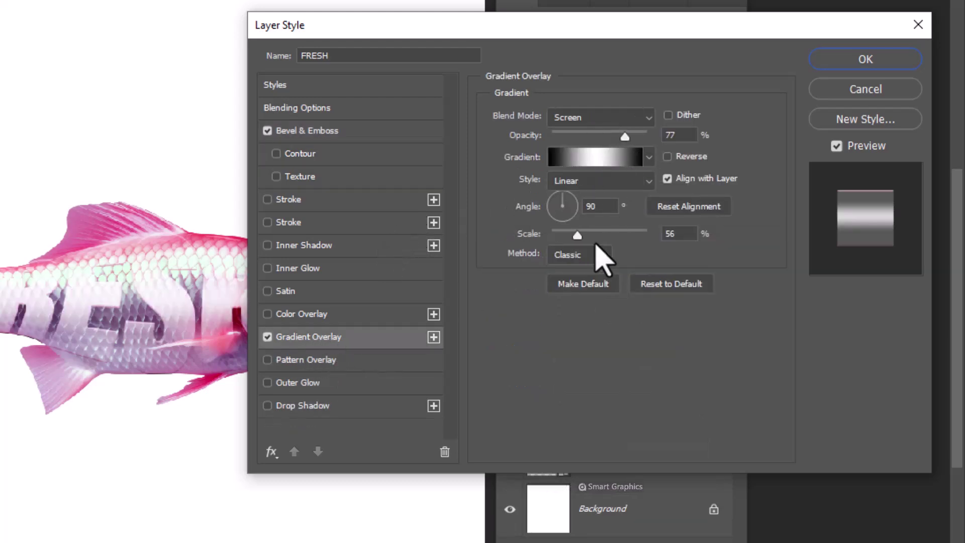
left_click(606, 118)
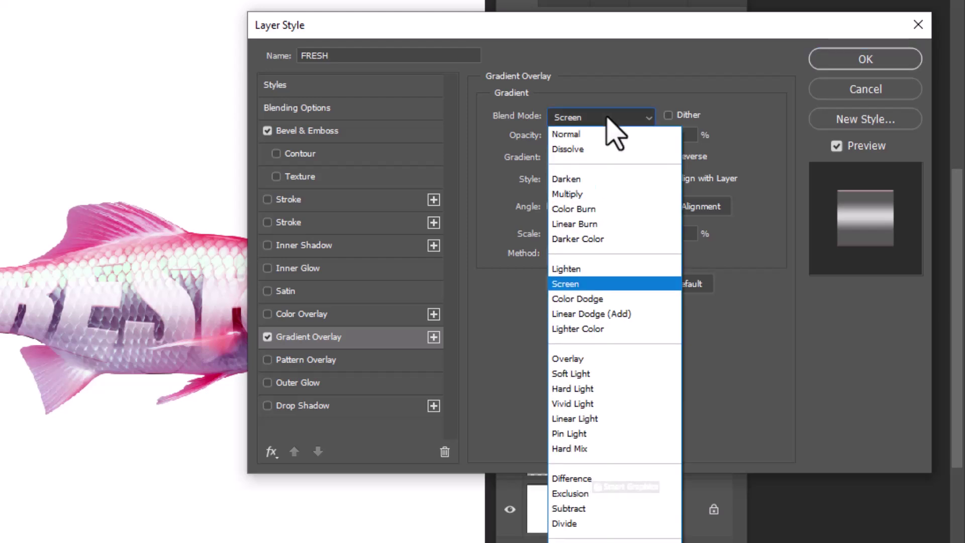
left_click(596, 285)
left_click(596, 157)
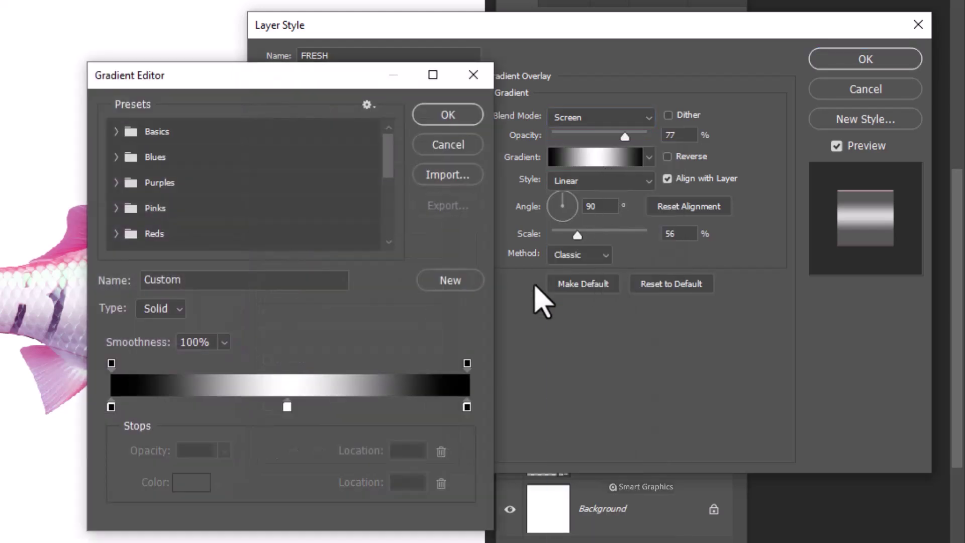
left_click(441, 148)
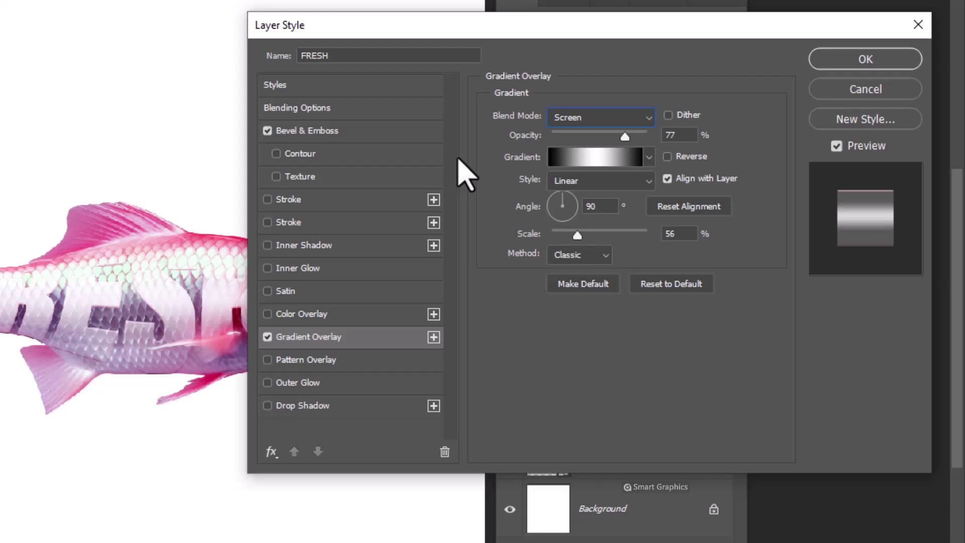
Add a Multiply drop shadow (68%, distance 7, size 5) coloured 2d123c
left_click(312, 408)
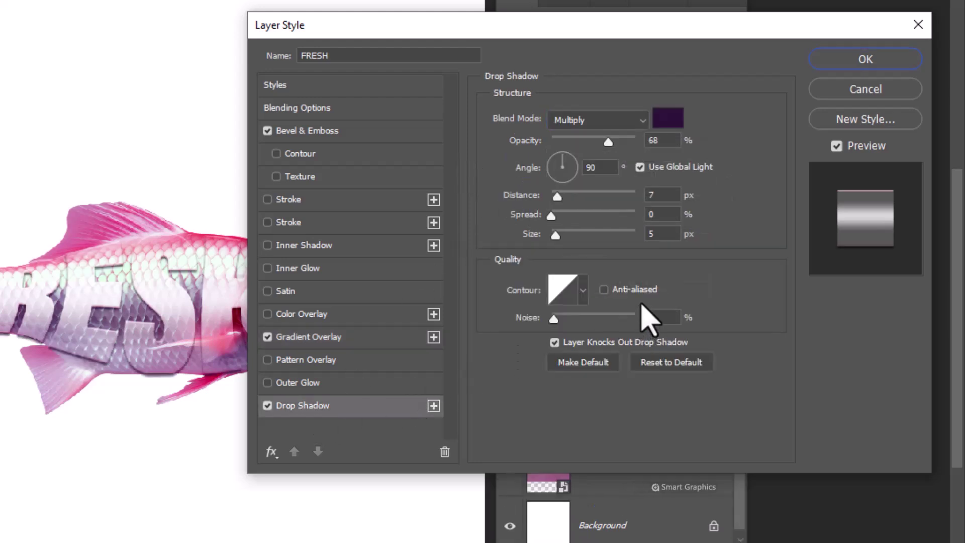
left_click(668, 119)
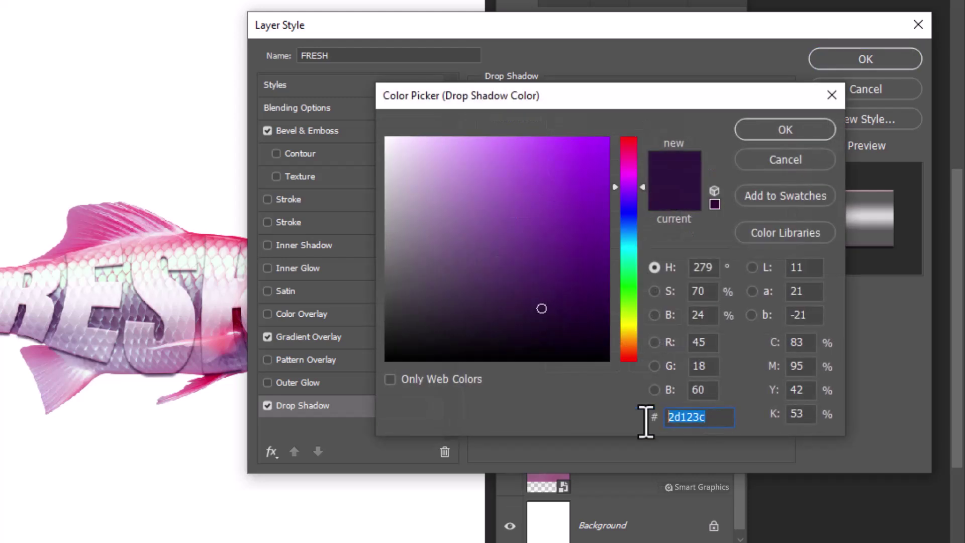
left_click(784, 131)
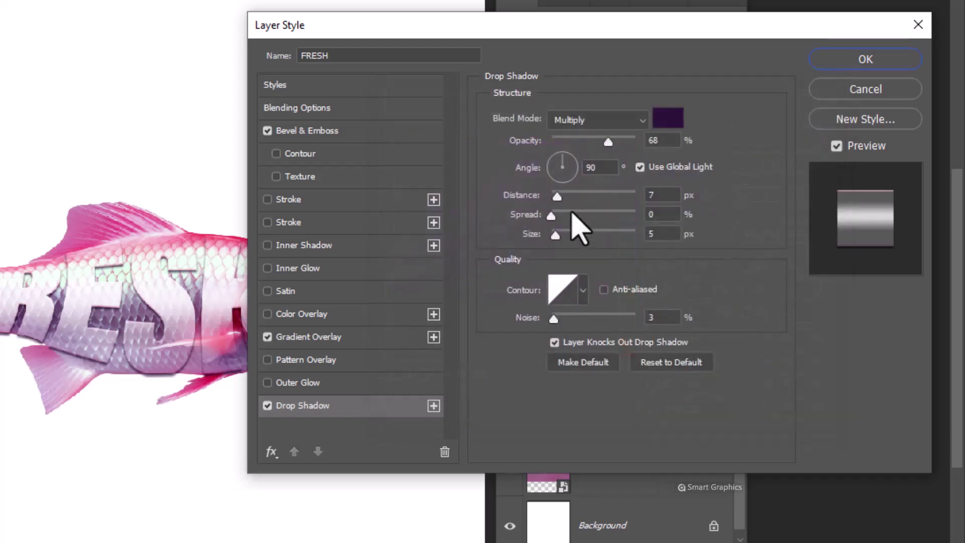
Apply the layer styles, then group FRESH with Fish copy 3 as 'text'
left_click(835, 66)
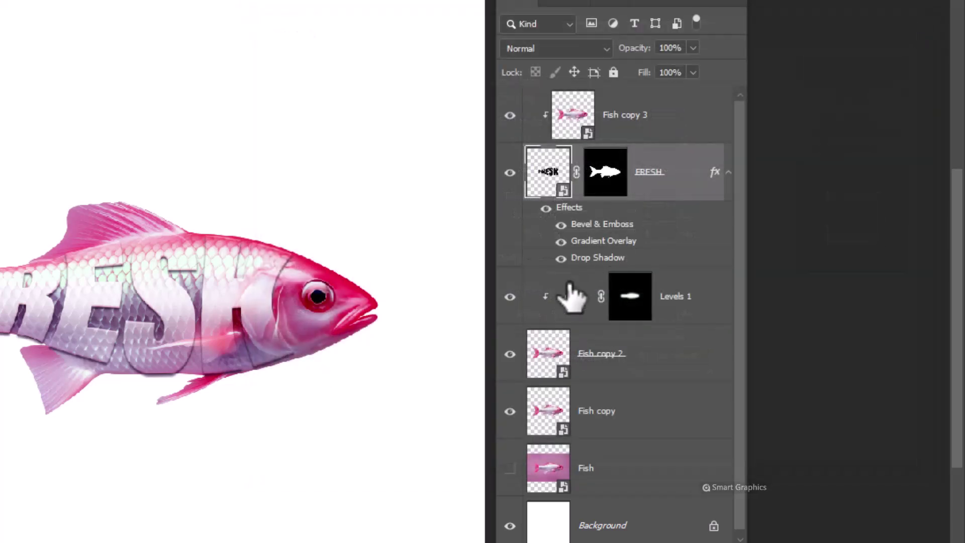
left_click(660, 138, "shift")
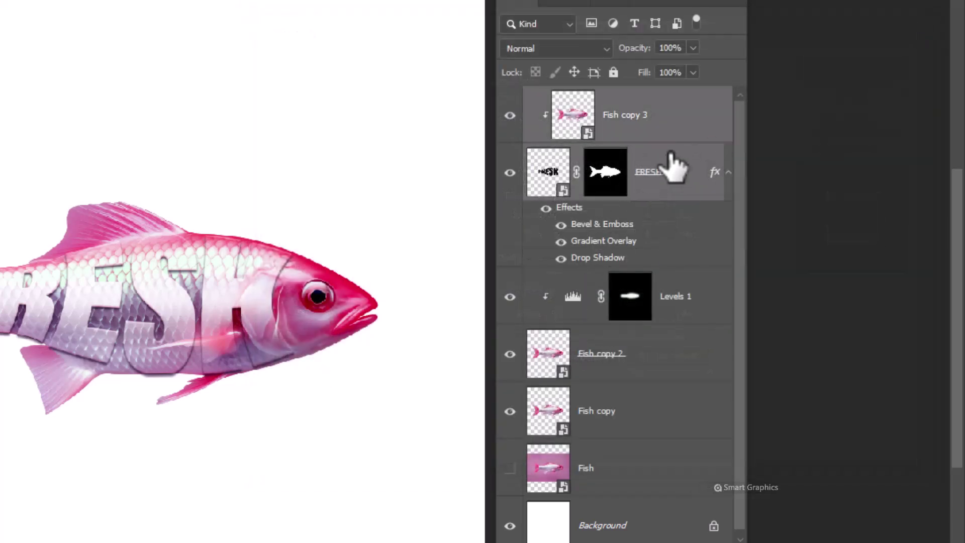
key("ctrl+g")
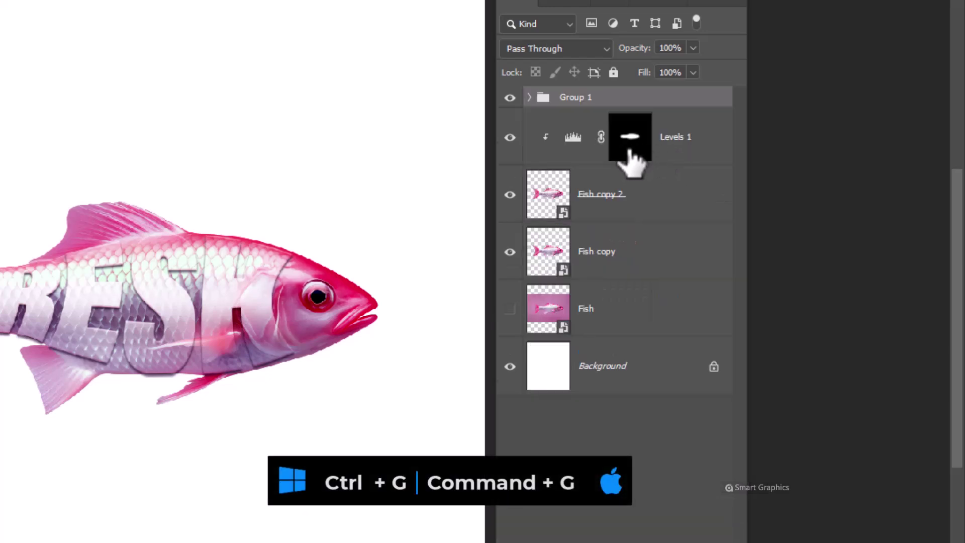
double_click(577, 98)
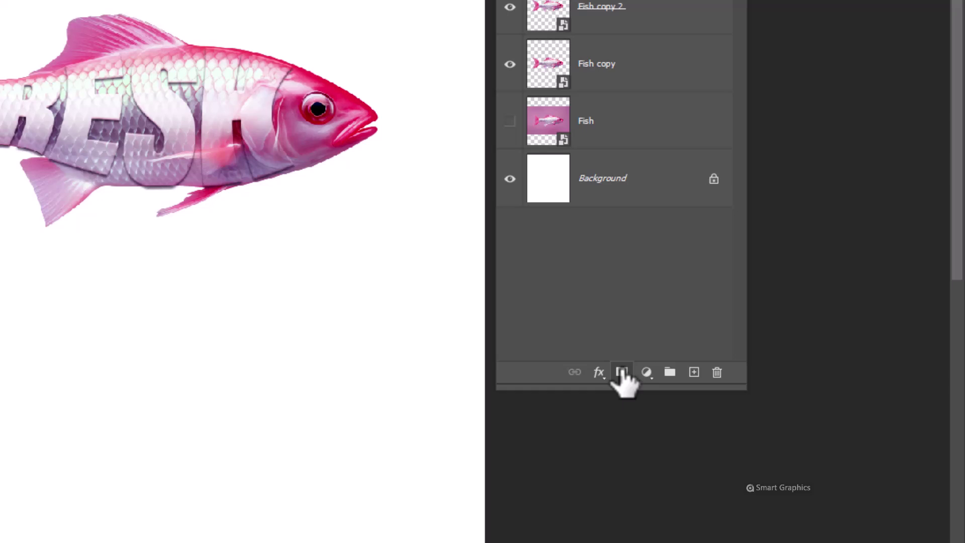
Mask the FRESH lettering's belly, head and tail with a 203 px soft black brush; set Levels 1 to 30% opacity
left_click(621, 371)
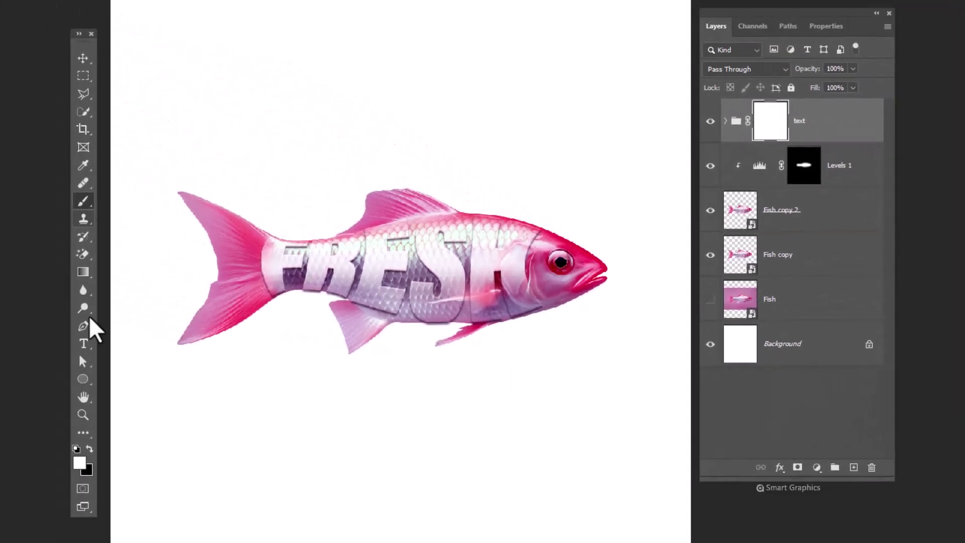
left_click(92, 450)
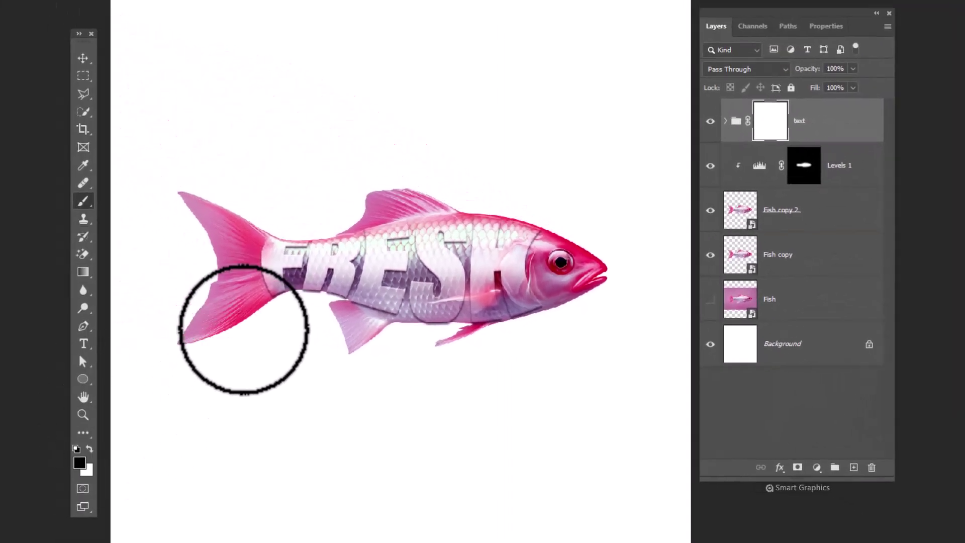
right_click(248, 319)
double_click(311, 400)
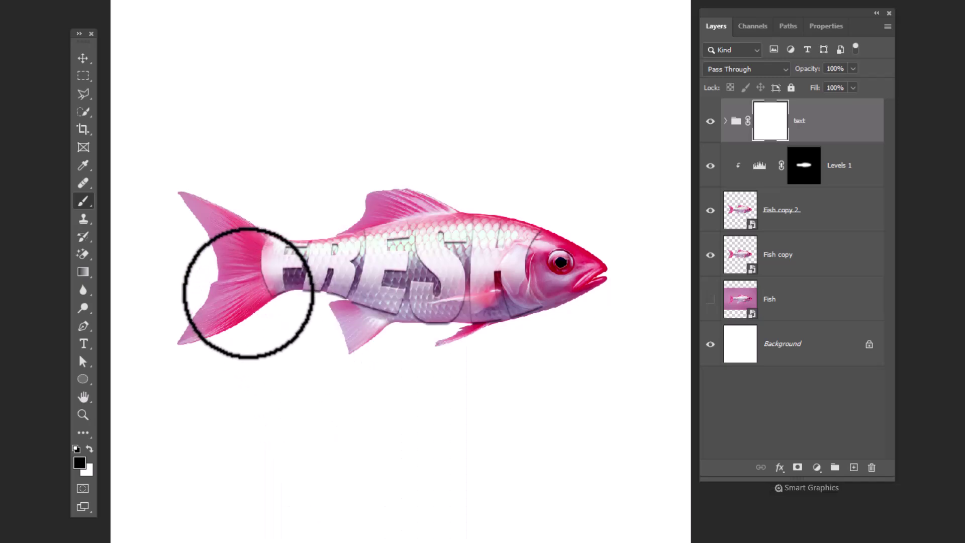
mouse_move(263, 312)
left_mouse_down()
mouse_move(237, 269)
mouse_move(334, 308)
left_mouse_up()
left_click_drag(492, 339, 299, 224)
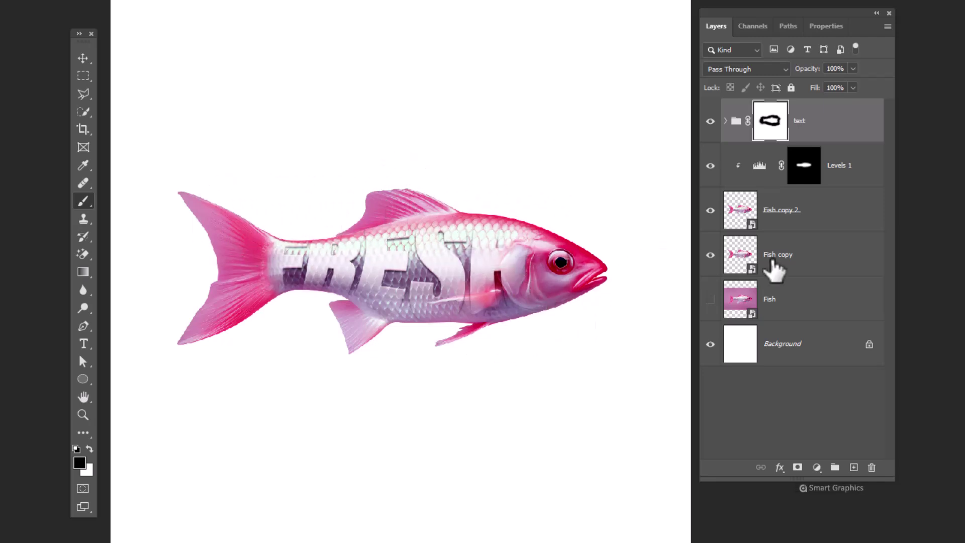
left_click(850, 173)
left_click_drag(786, 80, 776, 77)
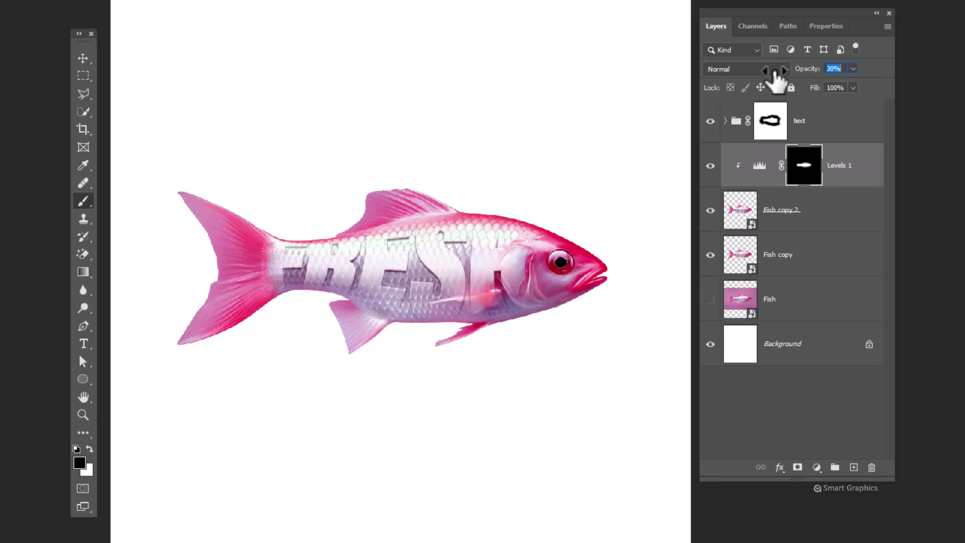
Trace the belly fin near the gill on Fish copy 2 with the Polygonal Lasso, then enlarge the brush on the text group
left_click(771, 226)
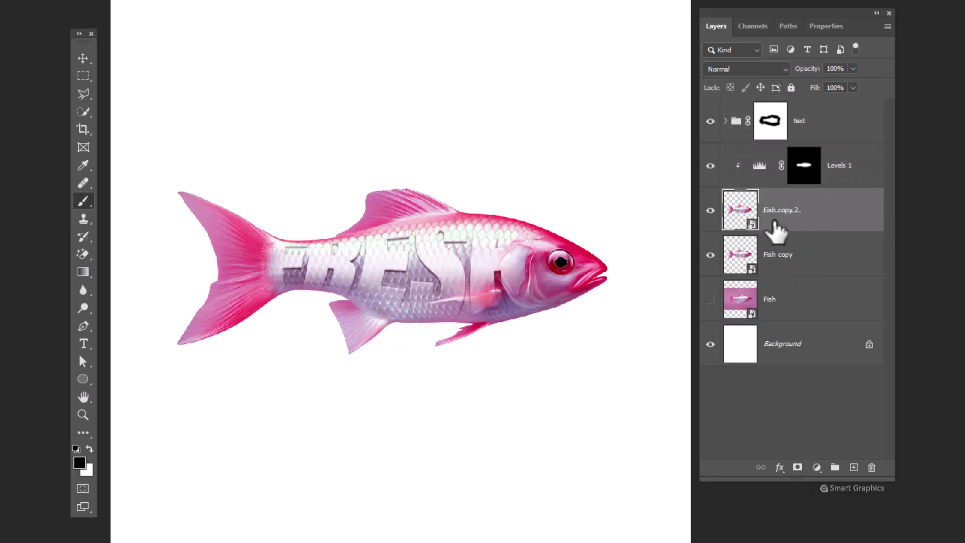
left_click(83, 94)
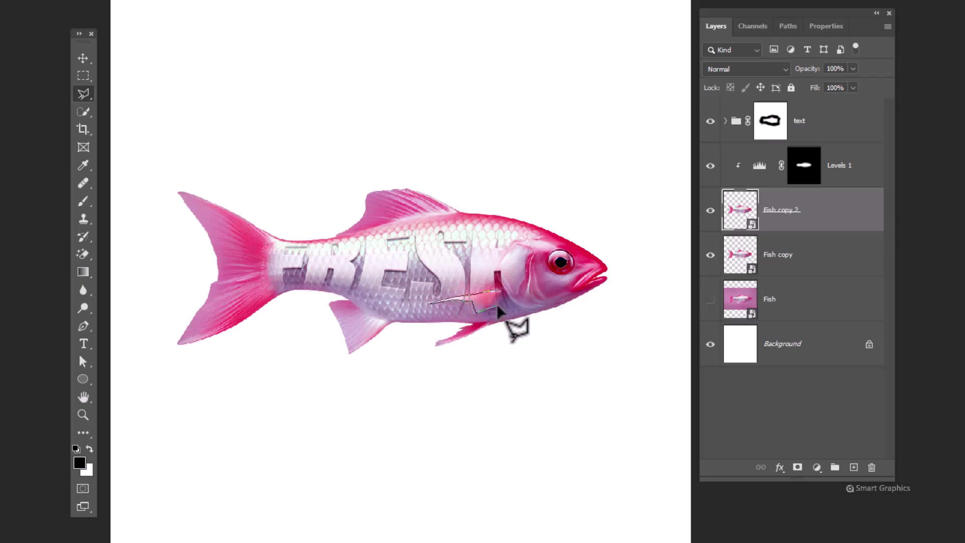
left_click(768, 134)
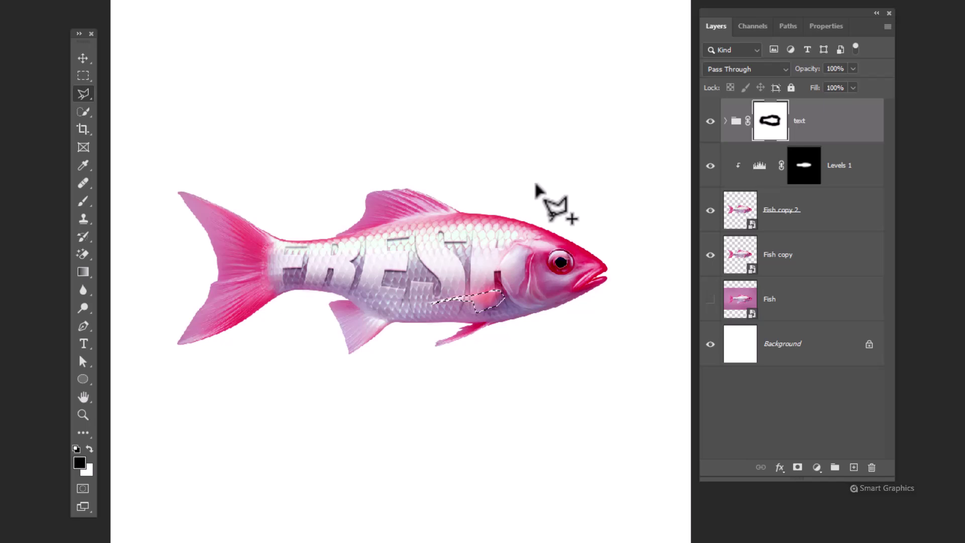
left_click(82, 200)
key("bracketright")
key("bracketright")
key("bracketright")
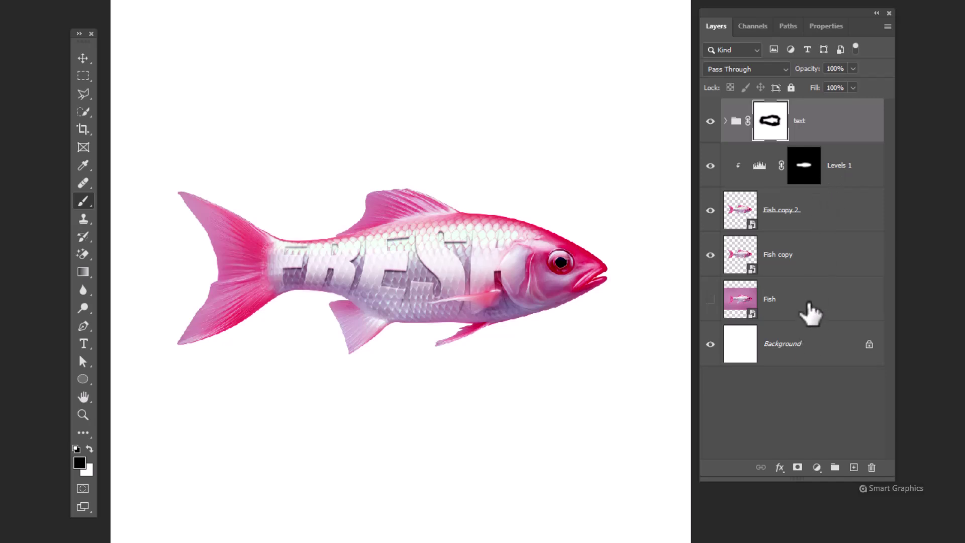
Add a Solid Color fill layer above the Fish layer, using pale pink eddfde sampled from the fish
left_click(810, 306)
left_click(817, 468)
left_click(857, 235)
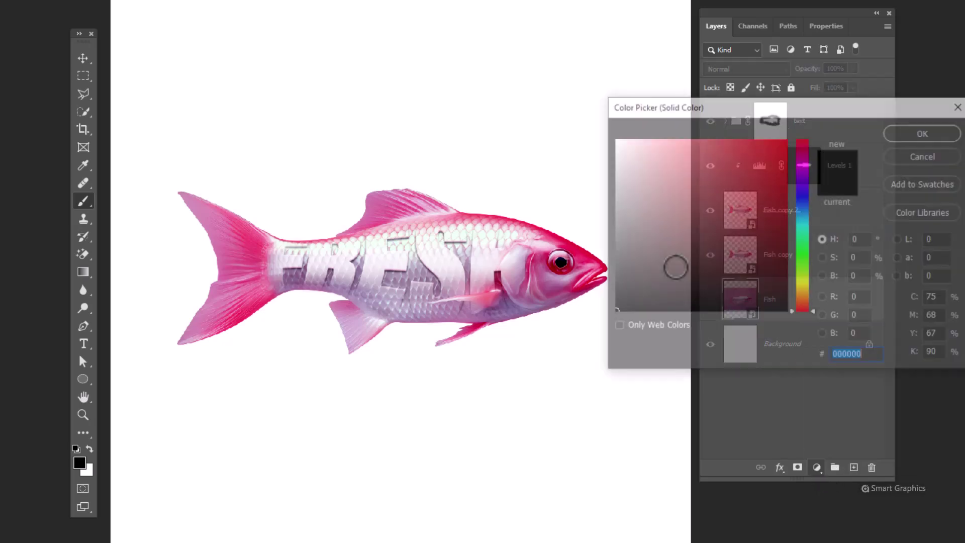
left_click(503, 228)
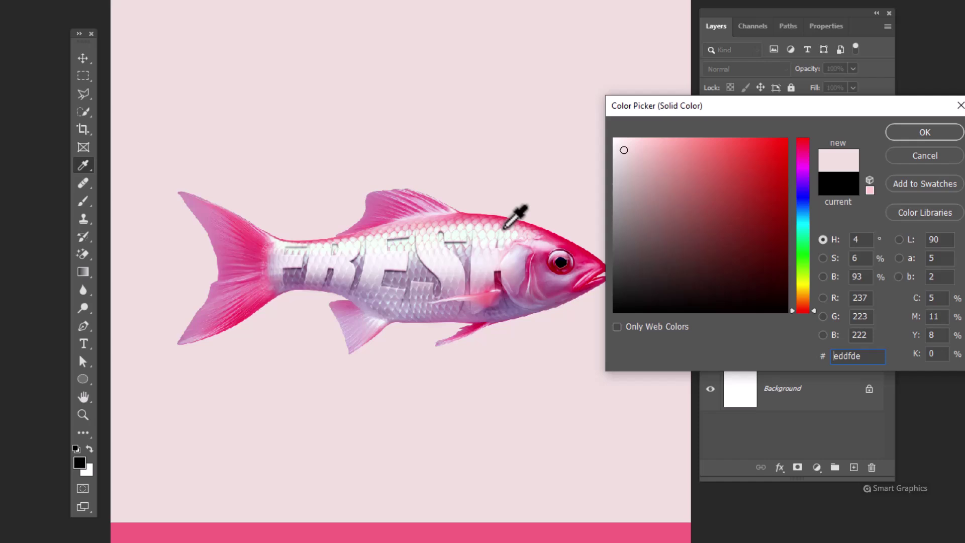